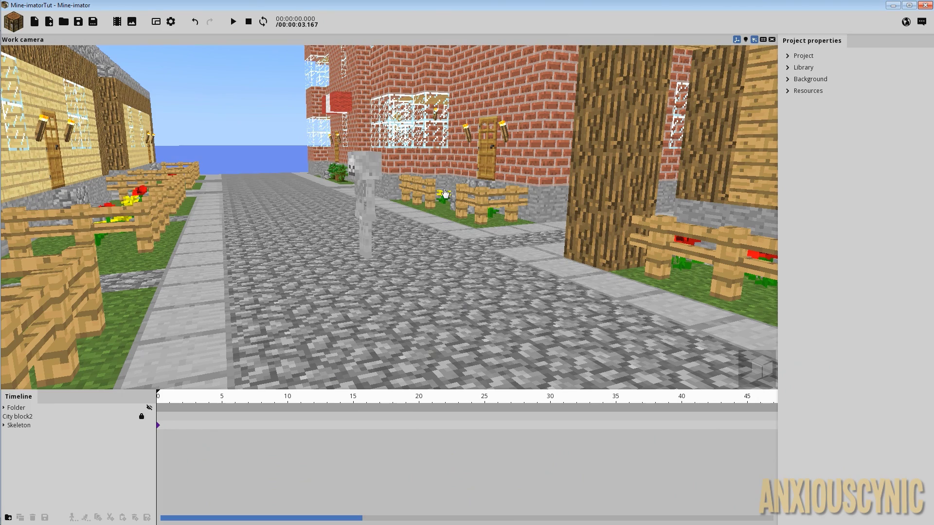
Step: Examine the skeleton in the street from close up and from a short distance
right_click_drag(436, 189, 467, 217)
key("w")
scroll(466, 219, "up", 3)
mouse_move(475, 214)
left_mouse_down()
mouse_move(442, 214)
mouse_move(506, 214)
mouse_move(476, 202)
left_mouse_up()
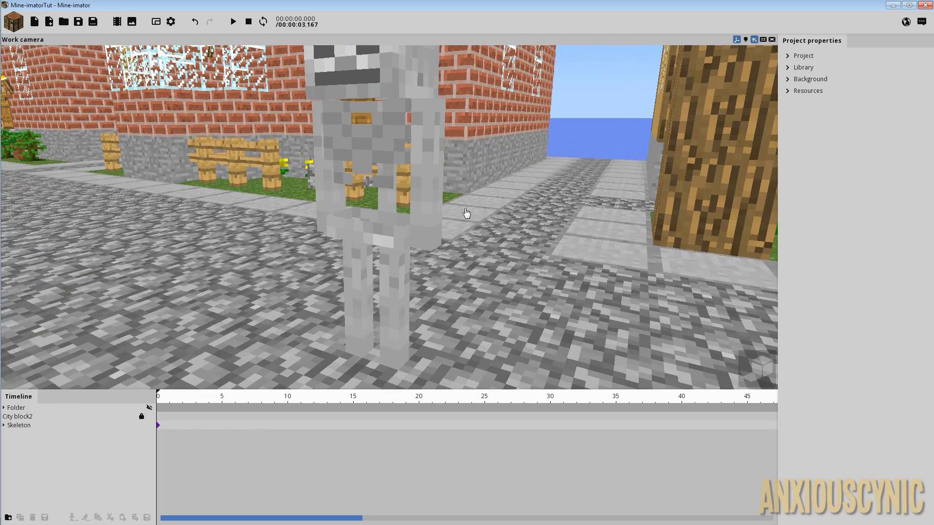
right_click_drag(519, 224, 496, 214)
scroll(520, 223, "down", 3)
right_click_drag(558, 226, 560, 227)
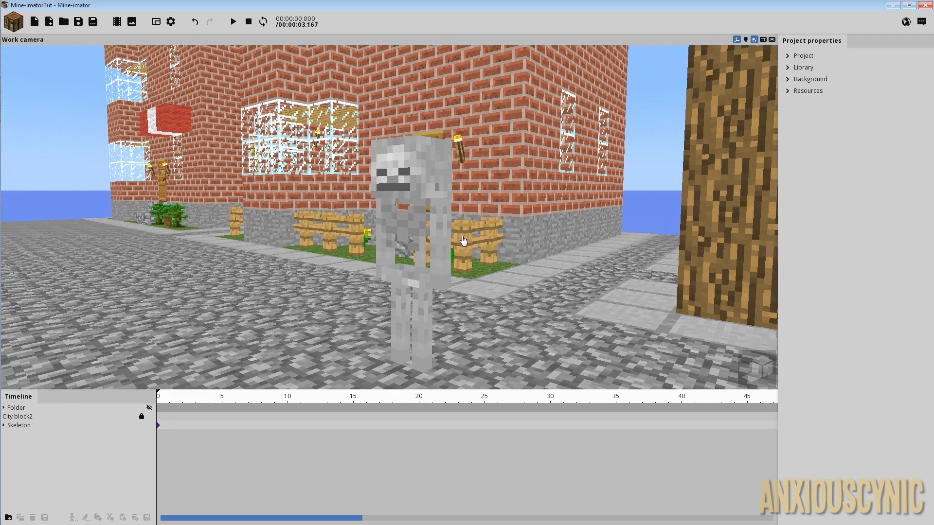
key("w")
key("d")
right_click_drag(466, 239, 468, 240)
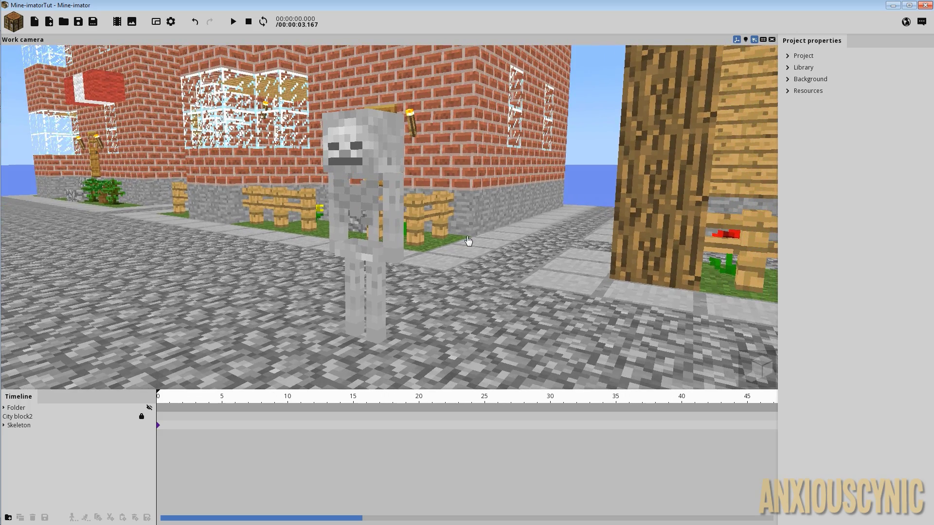
Step: Sort the block list by name in descending order and create a Wood Planks block
left_click(13, 22)
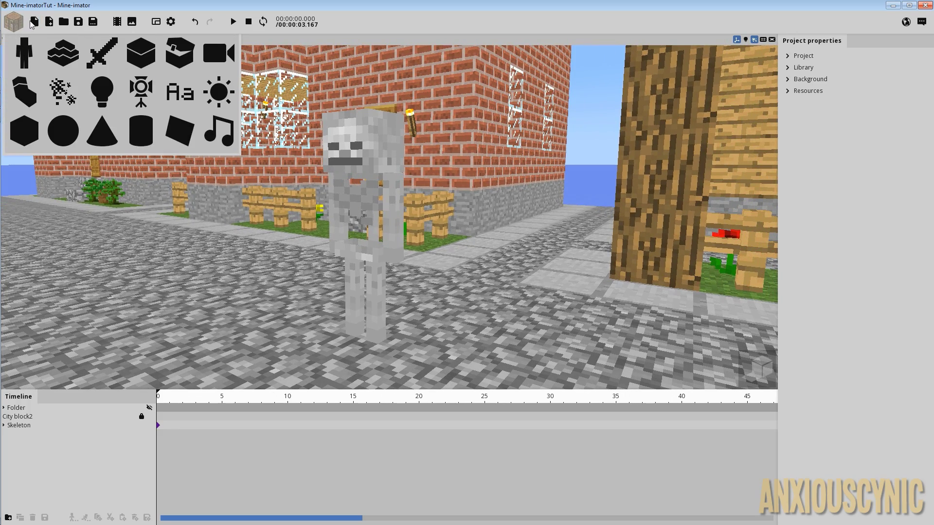
left_click(102, 53)
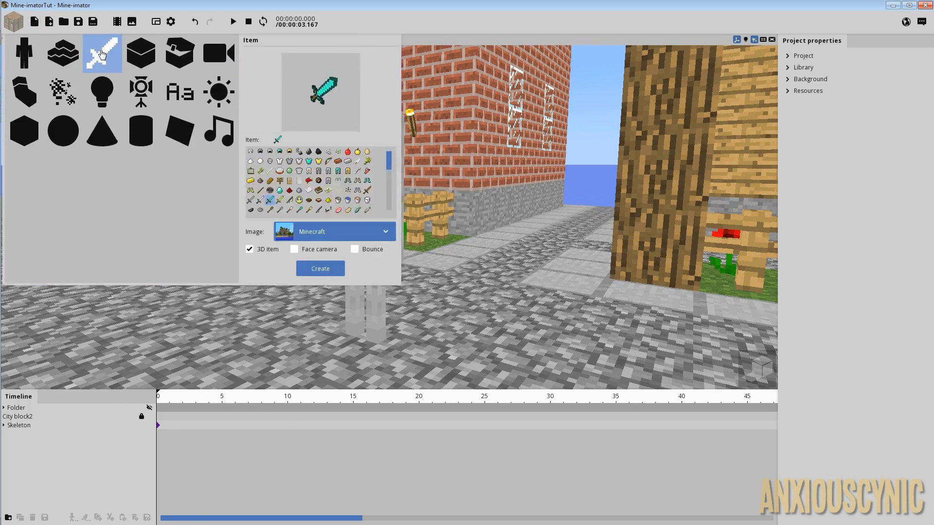
left_click(143, 58)
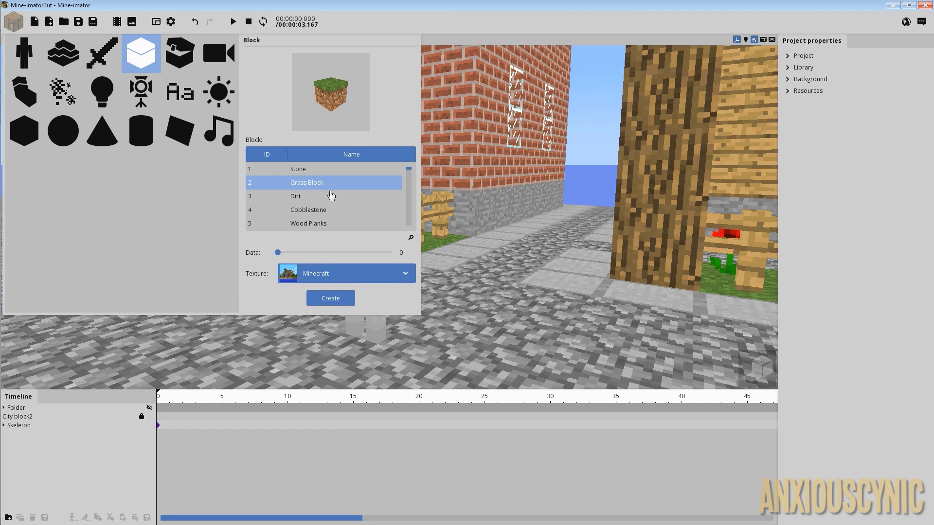
left_click(309, 197)
left_click(358, 156)
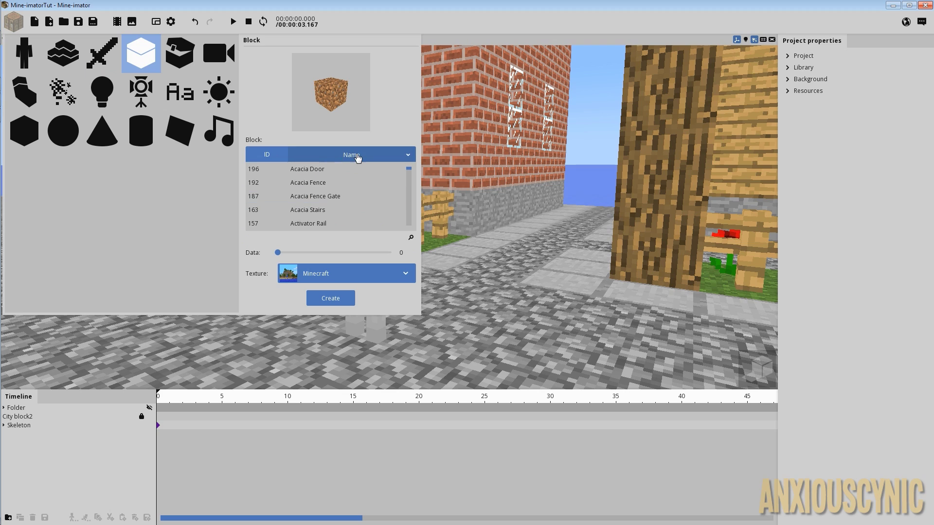
left_click(359, 156)
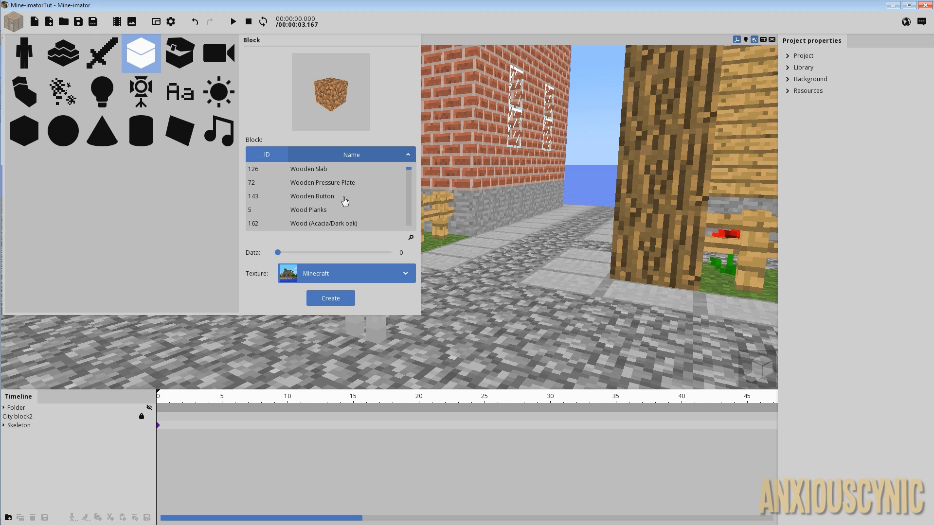
left_click(324, 212)
left_click(335, 296)
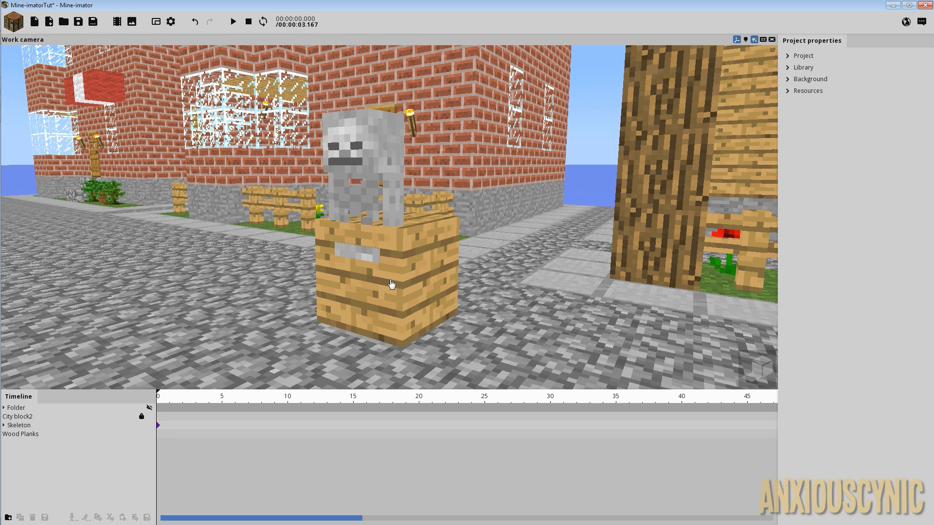
Step: Enable a custom rotation point on the Wood Planks block and set its Z value to 8
left_click(32, 434)
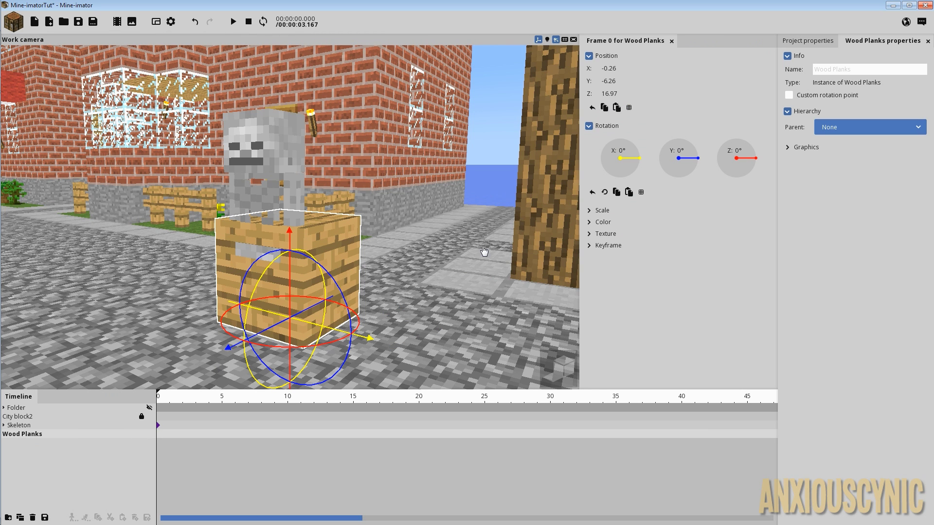
left_click(791, 96)
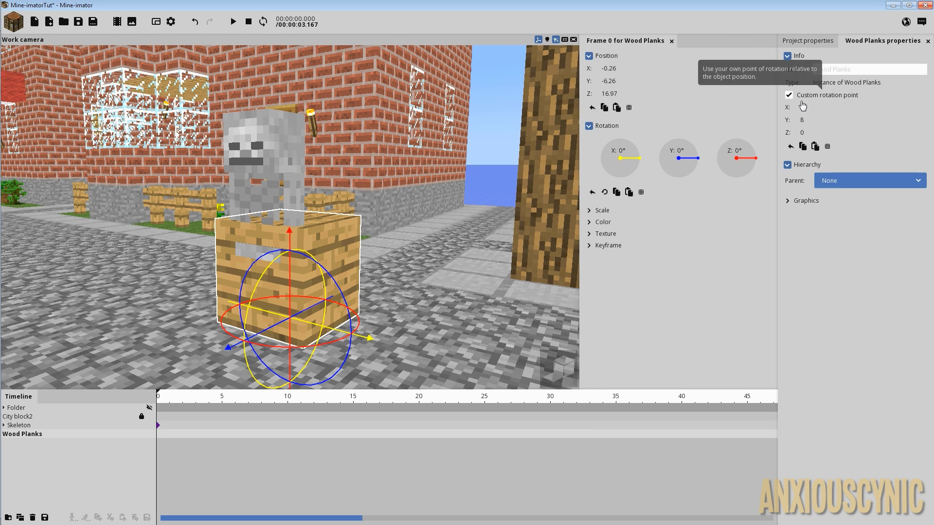
left_click(803, 130)
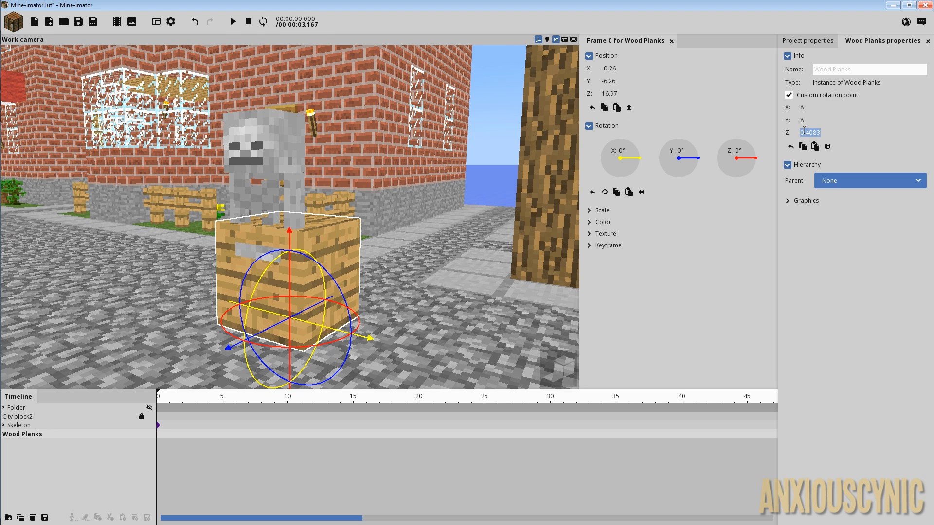
type("8")
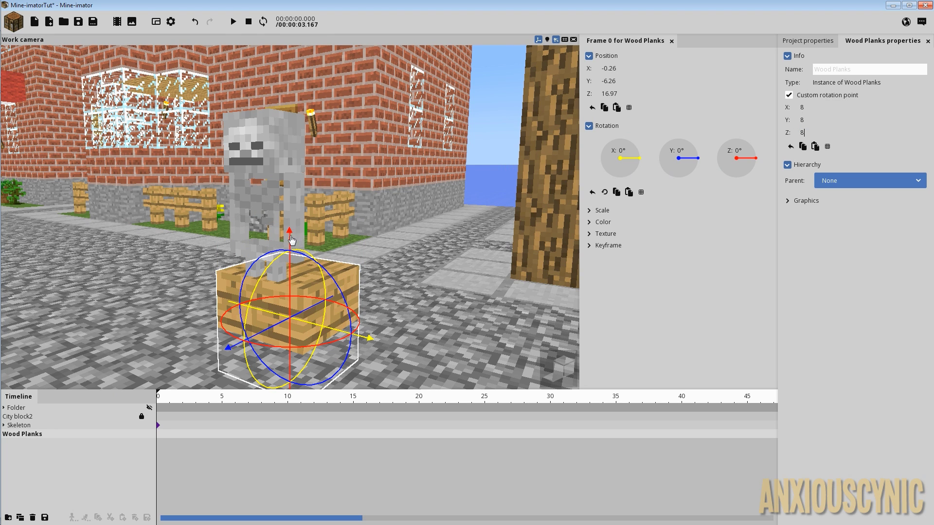
Step: Raise the Wood Planks block to Z 30.73 and move it in front of the skeleton to Y 10.28
left_click_drag(291, 238, 278, 153)
right_click_drag(368, 210, 352, 218)
key("w")
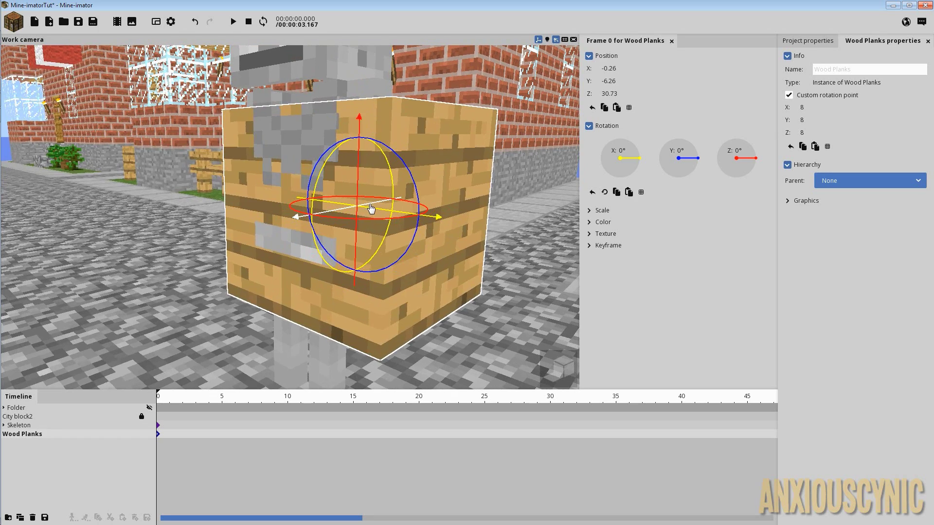
left_click_drag(371, 208, 500, 209)
Step: Enable separate per-axis scaling for the Wood Planks block and set its X and Z scale to 0.25
left_click(603, 211)
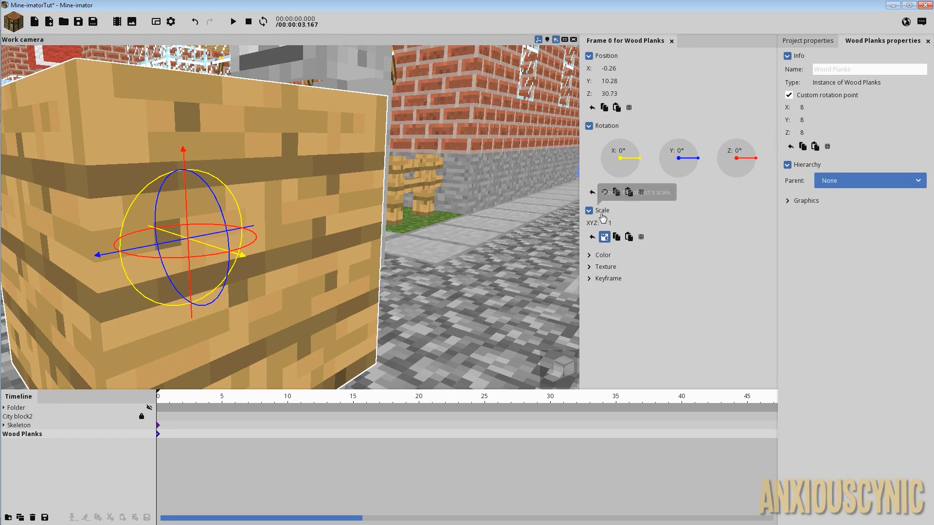
left_click(604, 238)
scroll(576, 240, "down", 5)
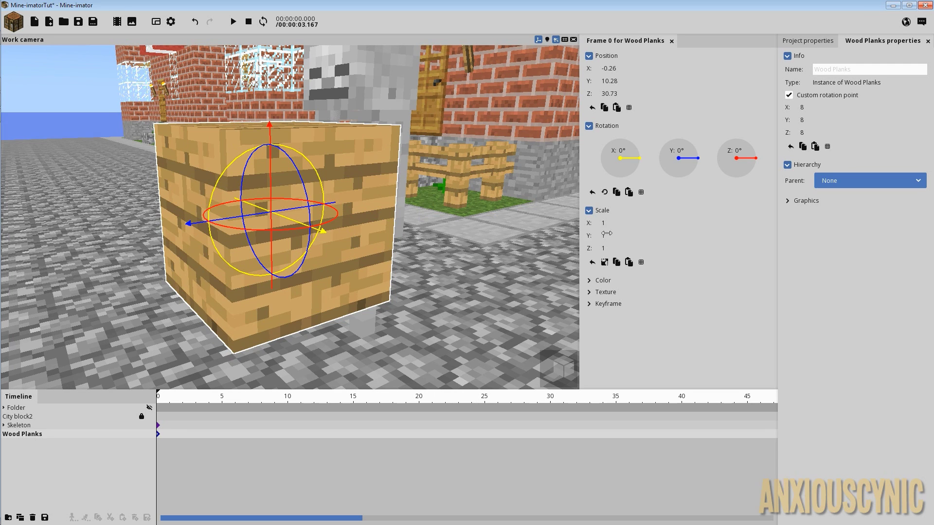
mouse_move(606, 233)
left_mouse_down()
mouse_move(582, 233)
mouse_move(607, 227)
left_mouse_up()
left_click(607, 226)
type("0.25")
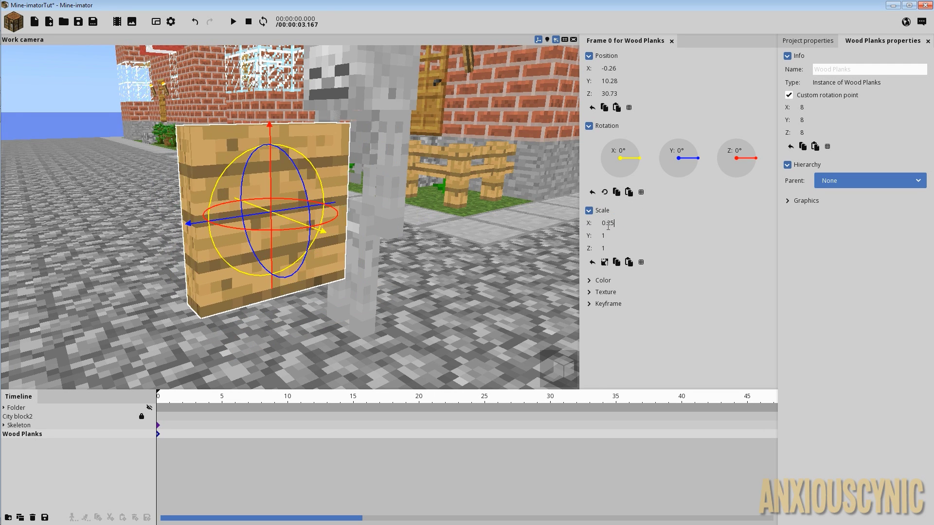
key("Return")
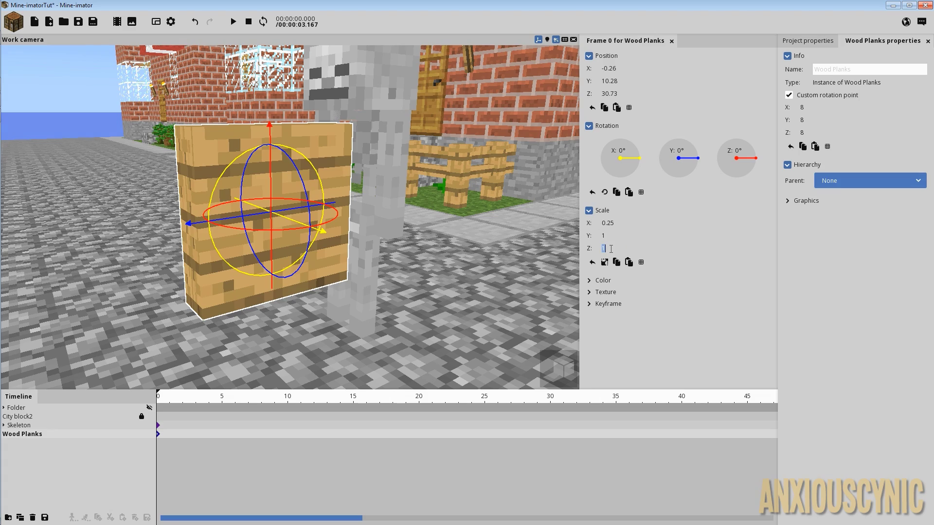
type("0.25")
Step: Raise the planks to Z 35.24 and shrink them to scale X 0.10, Y 0.42 and Z 0.10
middle_click_drag(382, 212, 581, 242)
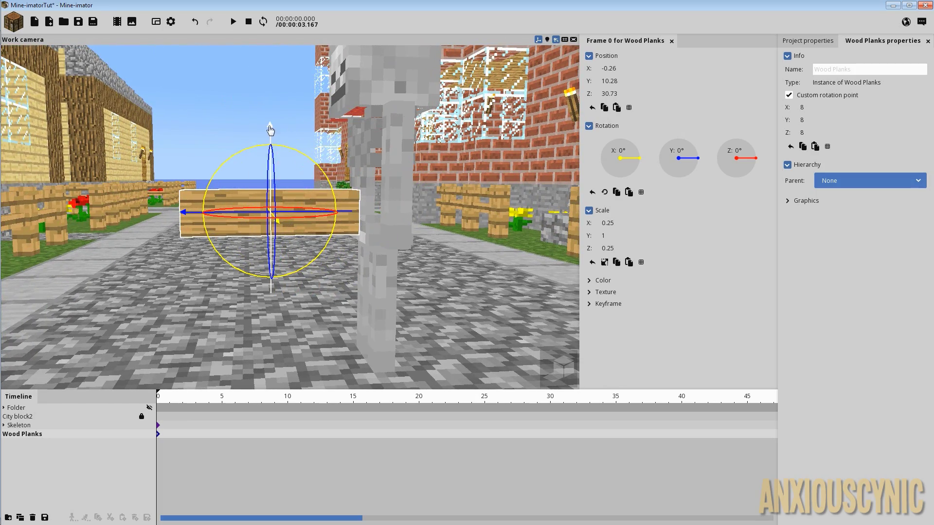
left_click_drag(271, 128, 269, 79)
left_click_drag(429, 164, 441, 183)
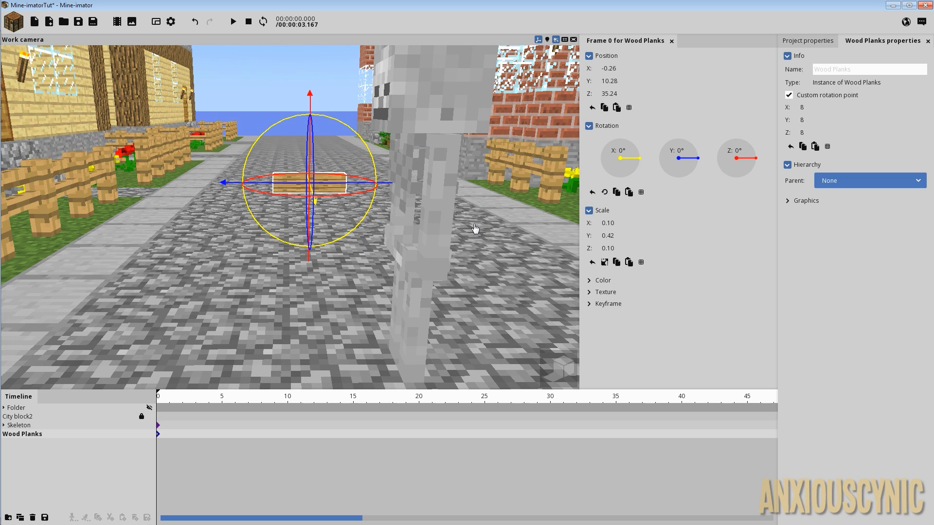
right_click_drag(426, 229, 426, 230)
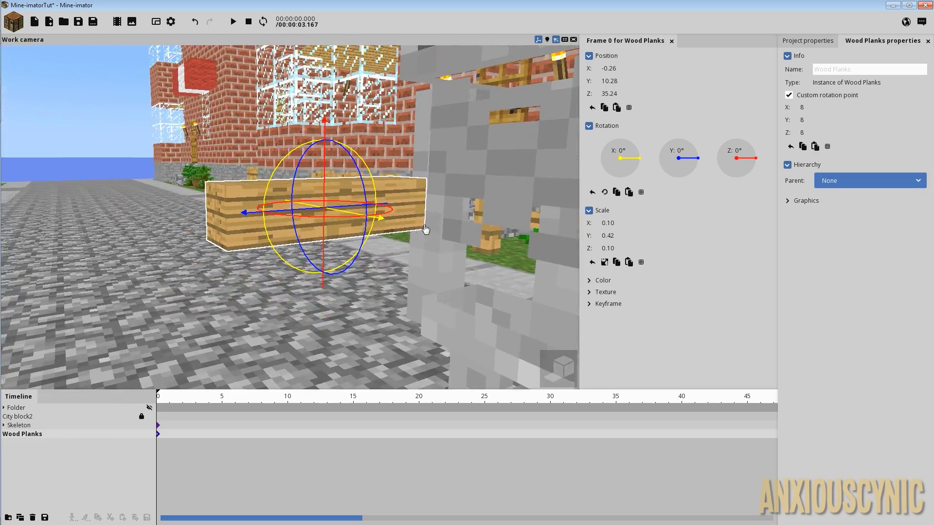
Step: Move the small planks piece beside the skeleton's right arm, to X -5.29, Y 5.80 and Z 33.67
left_click_drag(425, 229, 436, 209)
scroll(429, 225, "down", 4)
middle_click_drag(441, 277, 477, 273)
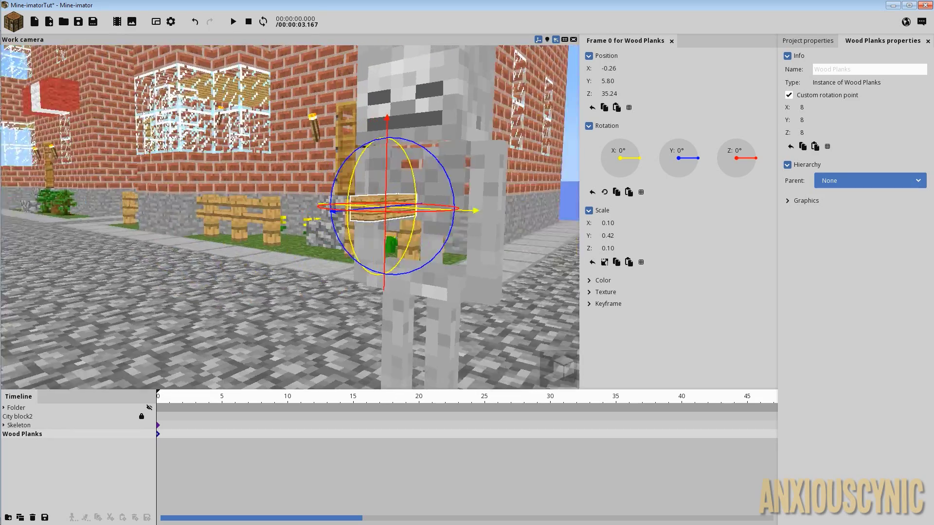
middle_click_drag(405, 364, 457, 225)
left_click_drag(479, 211, 408, 219)
left_click_drag(411, 300, 527, 290)
left_click_drag(317, 122, 318, 143)
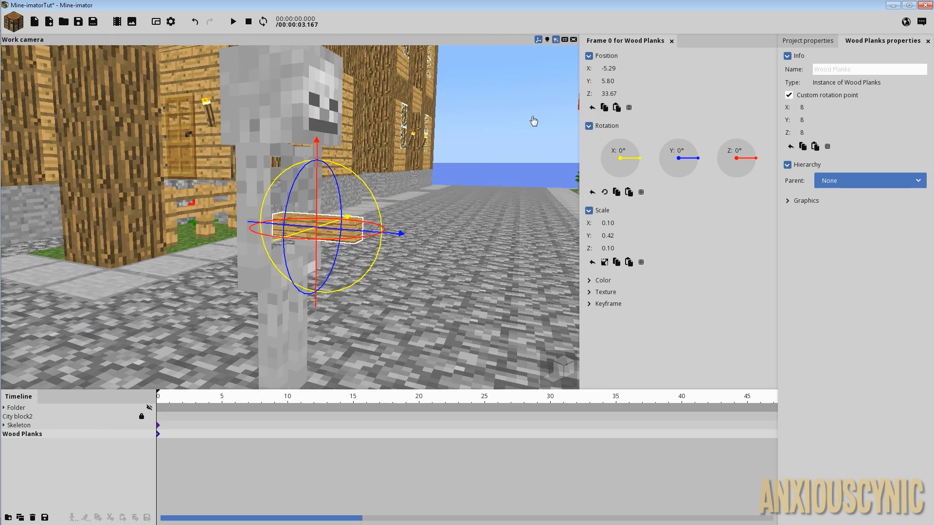
Step: Reset the planks' X, Y and Z position to 0 and parent them to the skeleton's right arm
right_click(608, 94)
right_click(608, 81)
right_click(608, 68)
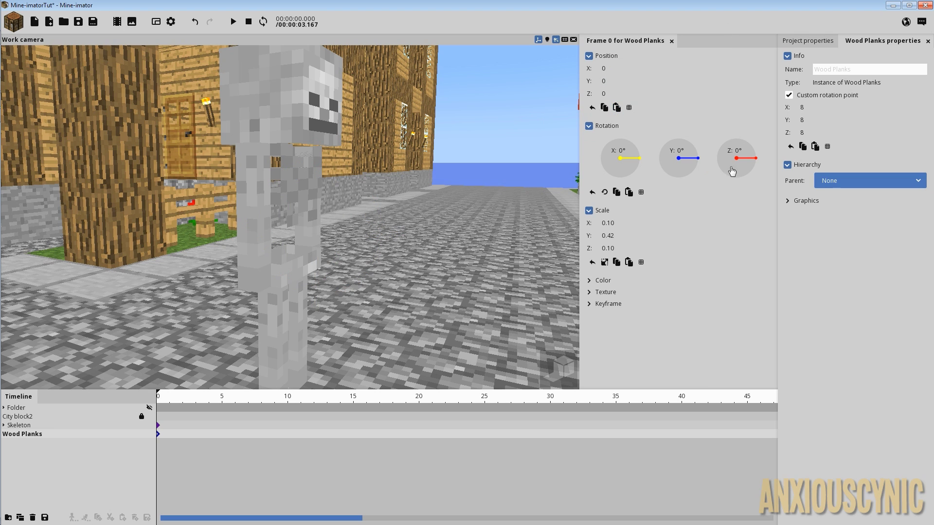
left_click(826, 187)
left_click(822, 243)
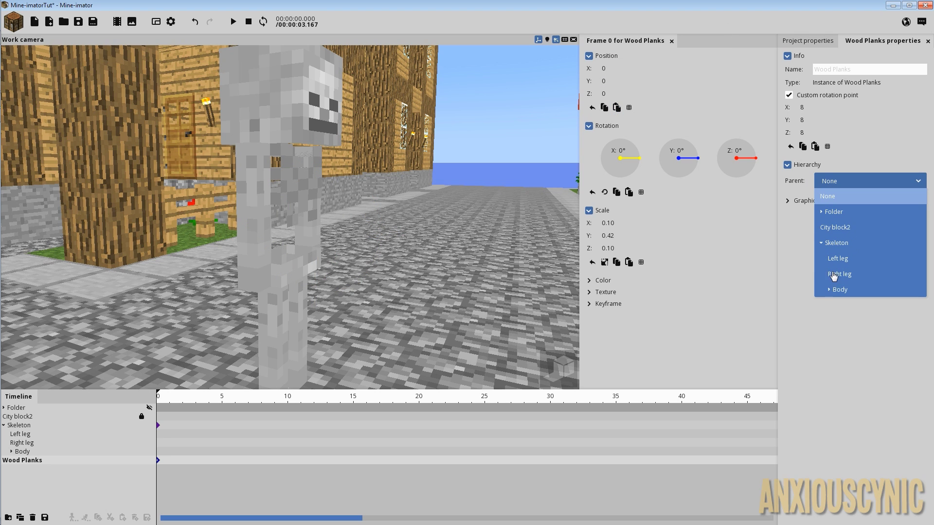
left_click(827, 291)
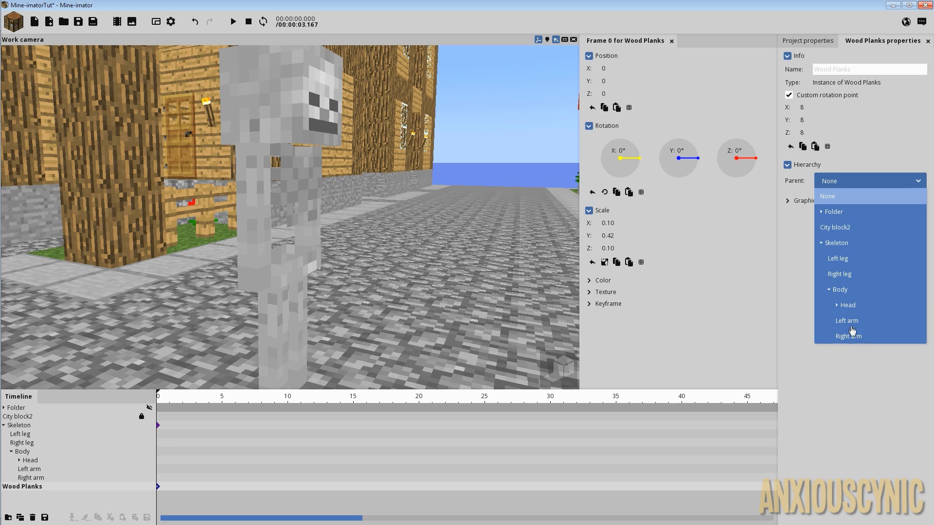
left_click(848, 336)
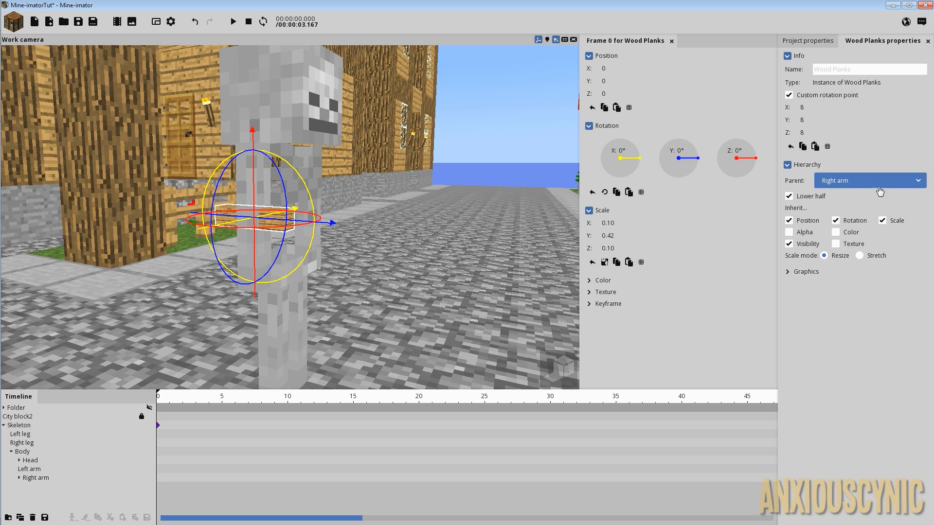
Step: Move the planks to the skeleton's right hand at Y 3.51 and Z -5.26, then save the project
left_click_drag(253, 132, 254, 195)
left_click_drag(330, 292, 440, 272)
middle_click_drag(351, 301, 358, 300)
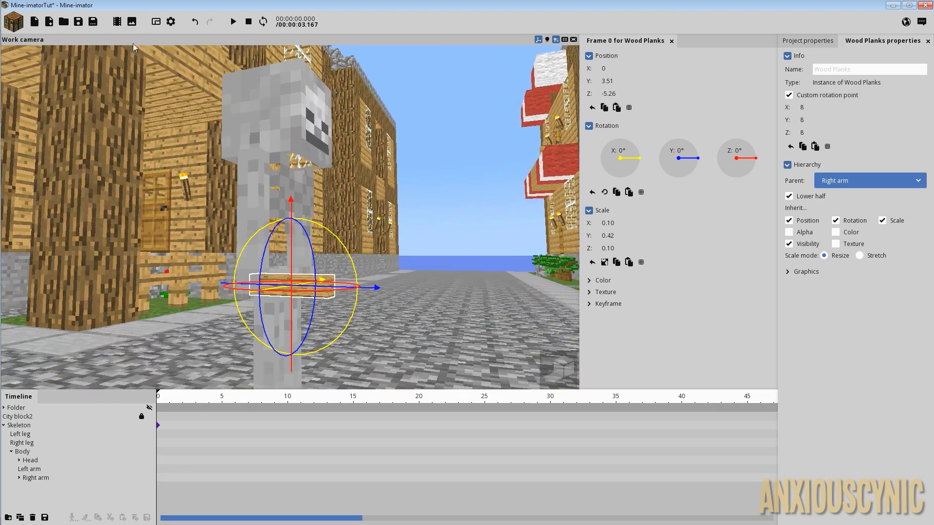
left_click(77, 21)
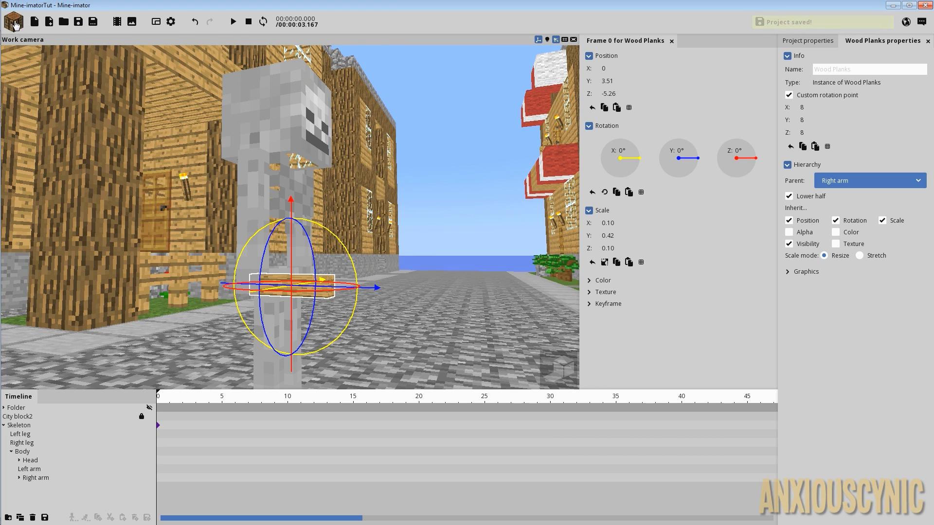
Step: Search the block list for "Block of" and create a Block of Iron
left_click(14, 21)
left_click(146, 54)
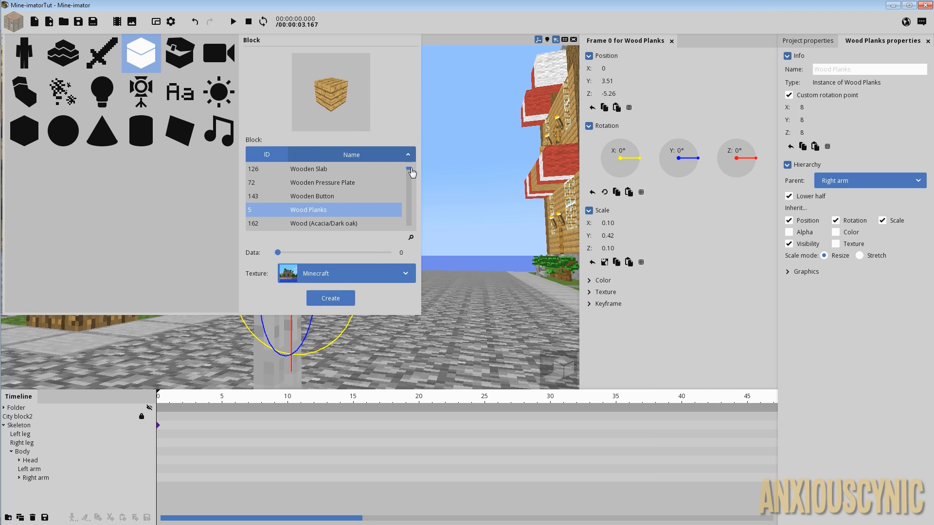
left_click_drag(411, 170, 410, 178)
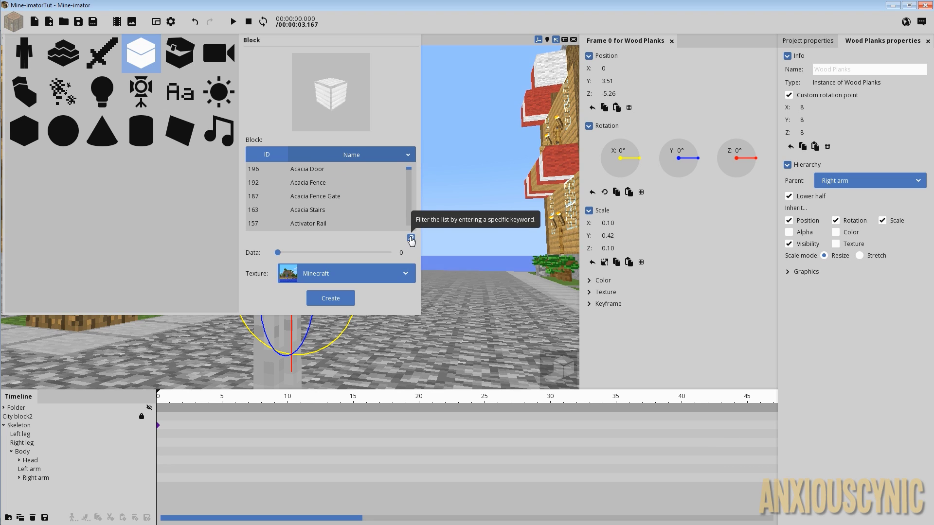
left_click(411, 239)
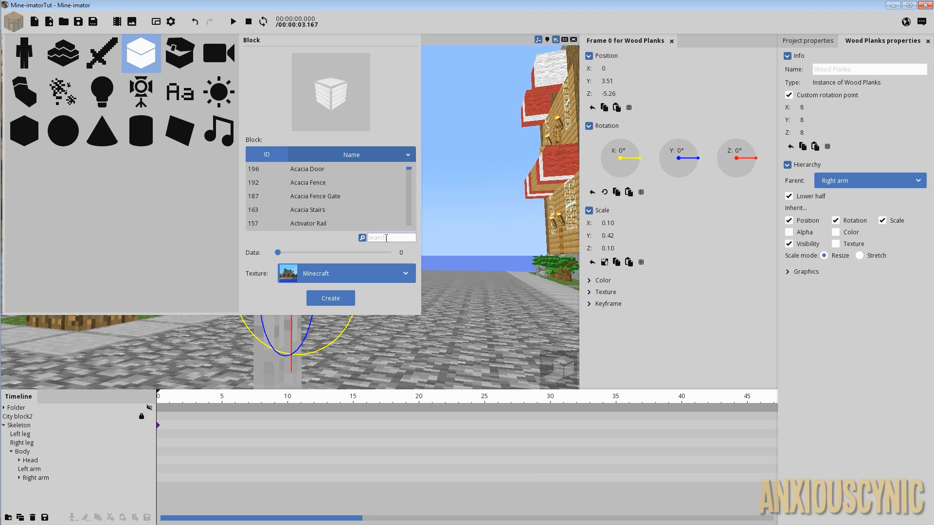
type("Block of")
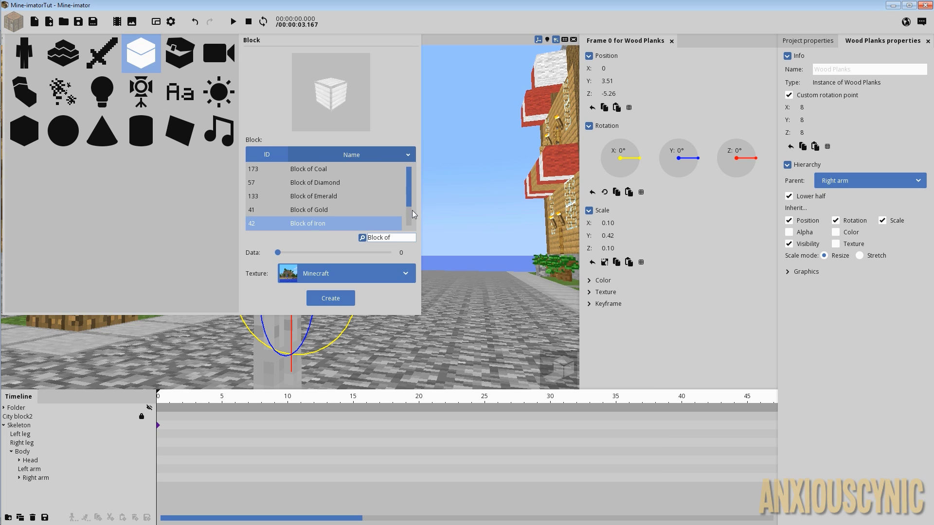
mouse_move(410, 176)
left_mouse_down()
mouse_move(410, 194)
mouse_move(407, 173)
left_mouse_up()
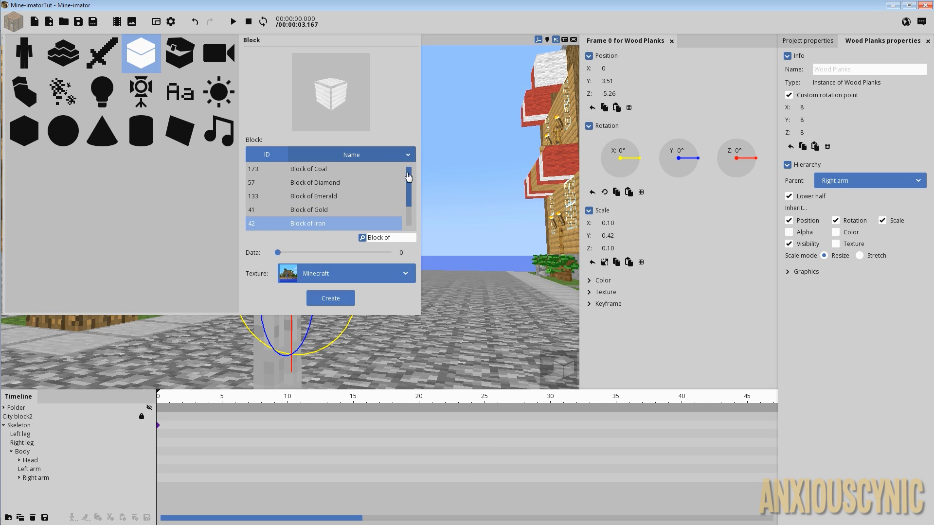
scroll(410, 175, "down", 2)
scroll(410, 175, "up", 2)
scroll(409, 175, "down", 2)
scroll(409, 175, "up", 2)
left_click_drag(408, 198, 413, 214)
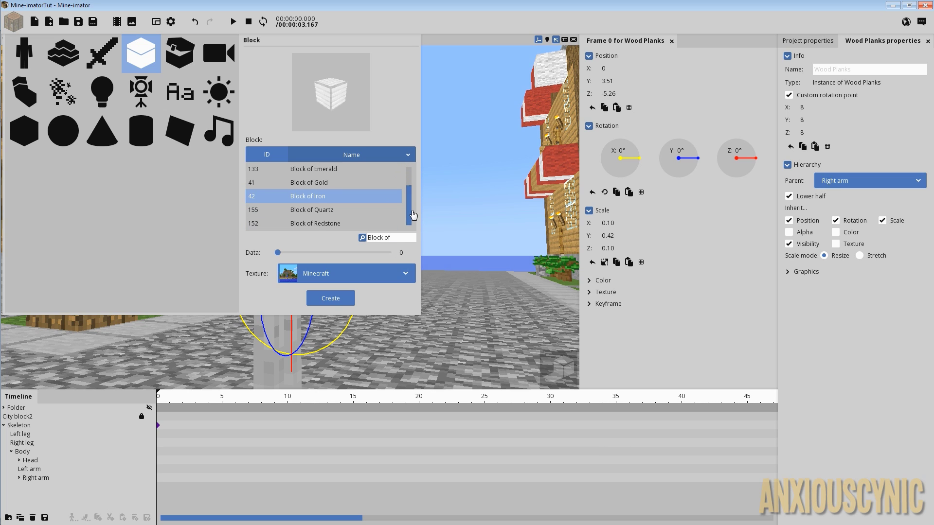
left_click(321, 297)
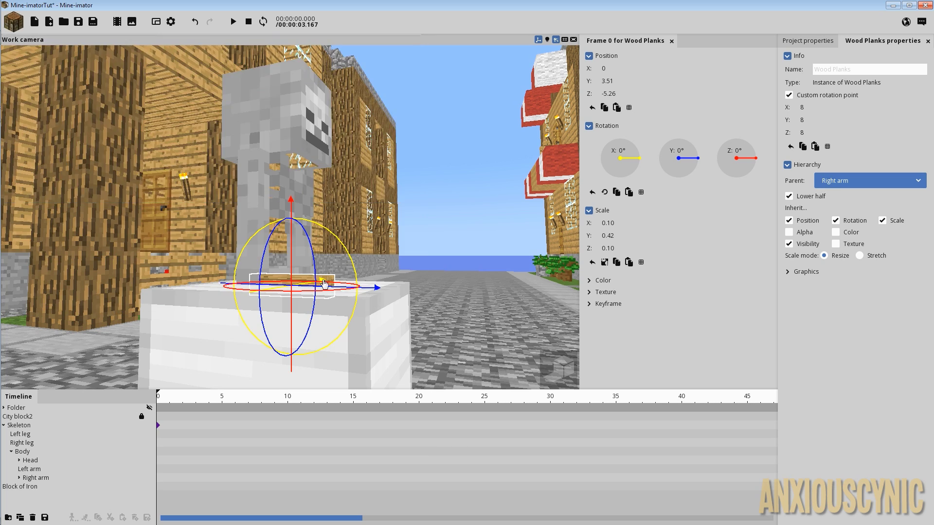
Step: Parent the Block of Iron to the Wood Planks under the right arm and reset its X, Y and Z position to 0
left_click_drag(425, 310, 417, 302)
left_click(408, 296)
left_click(832, 129)
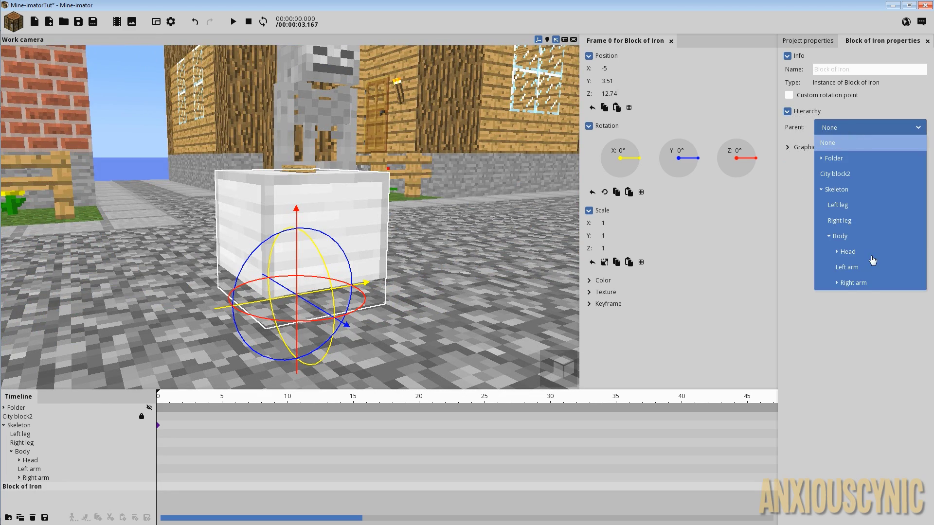
left_click(837, 283)
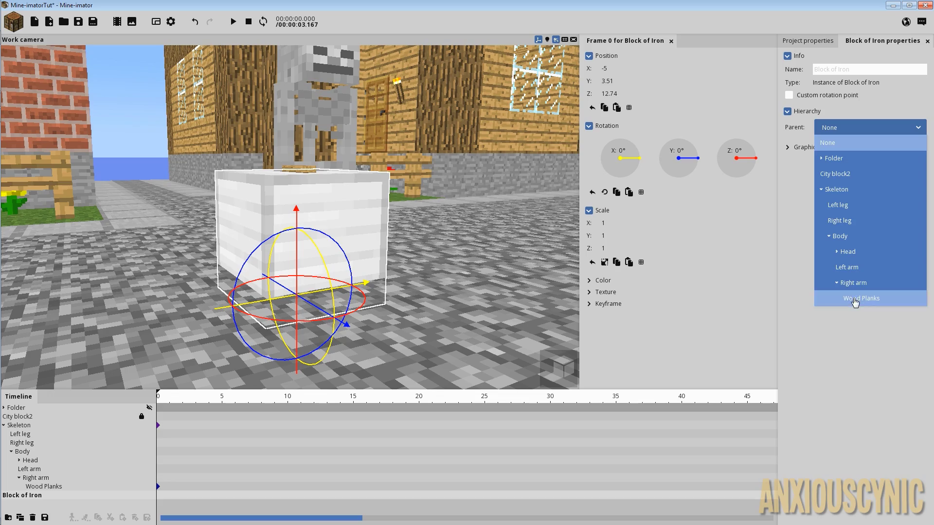
left_click(852, 298)
Step: Flatten the Block of Iron to a Y scale of 0.07 and give it a custom rotation point of 8, 8, 8
scroll(426, 239, "up", 2)
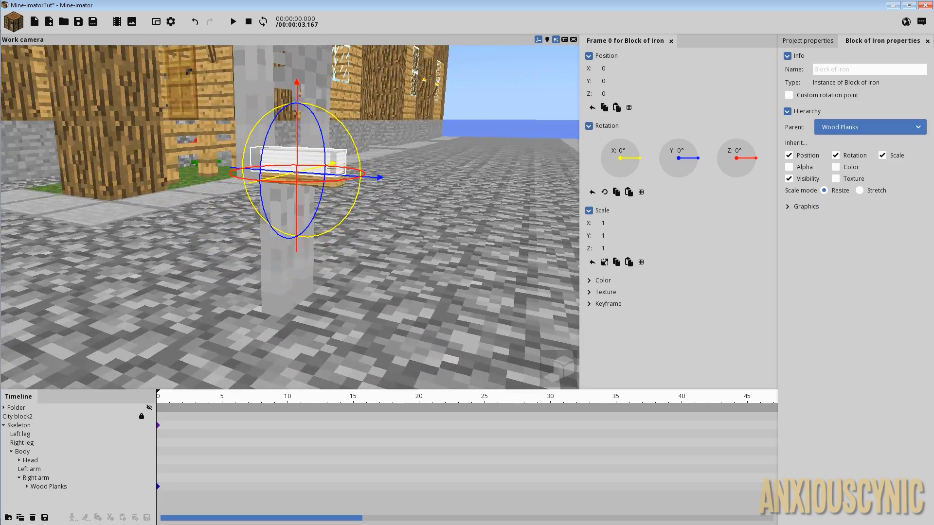
right_click_drag(426, 239, 416, 222)
scroll(426, 239, "up", 3)
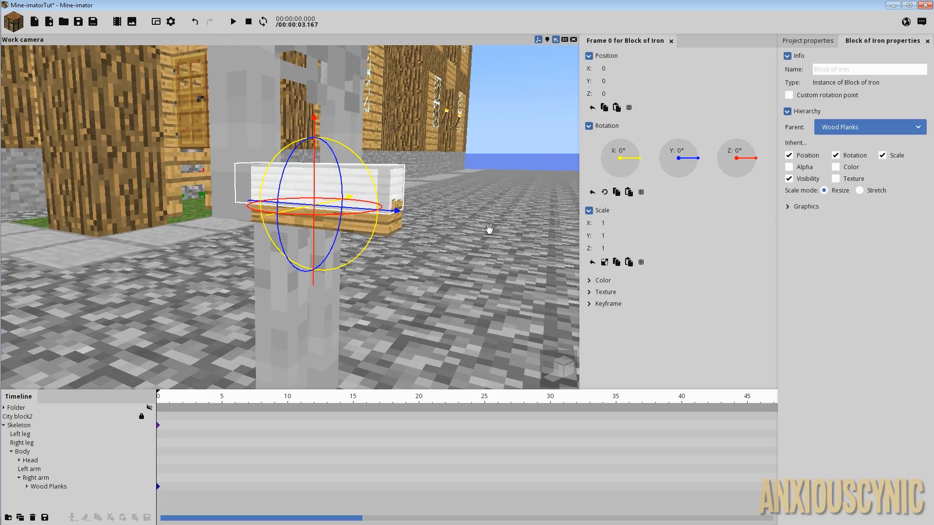
left_click_drag(475, 225, 475, 222)
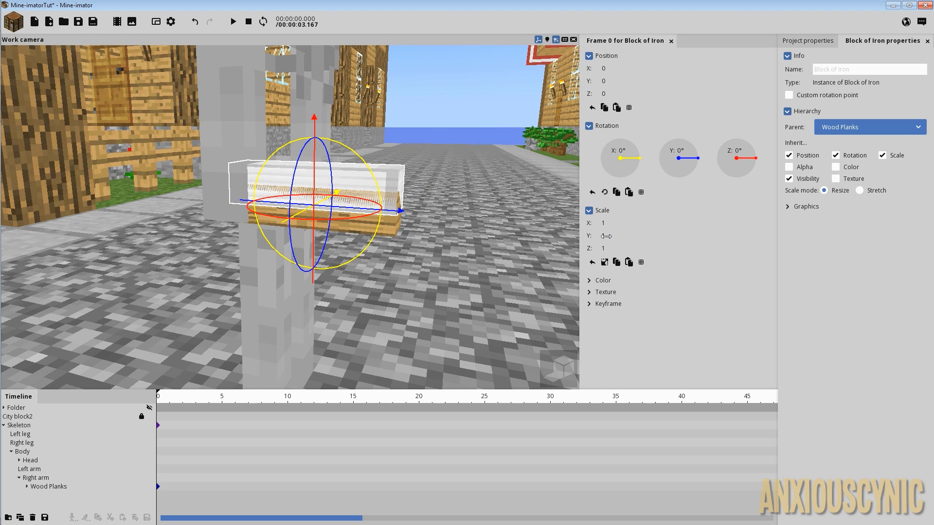
left_click_drag(606, 236, 534, 239)
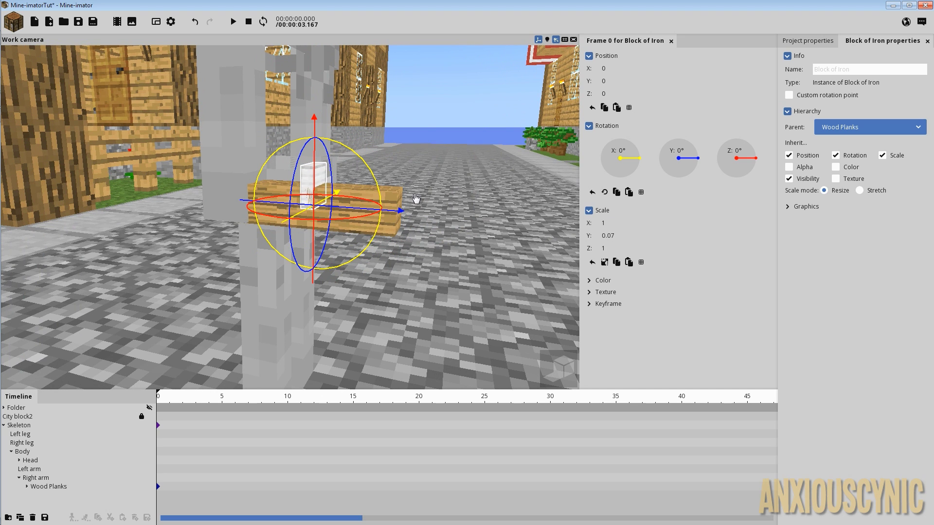
scroll(416, 198, "up", 3)
left_click(808, 96)
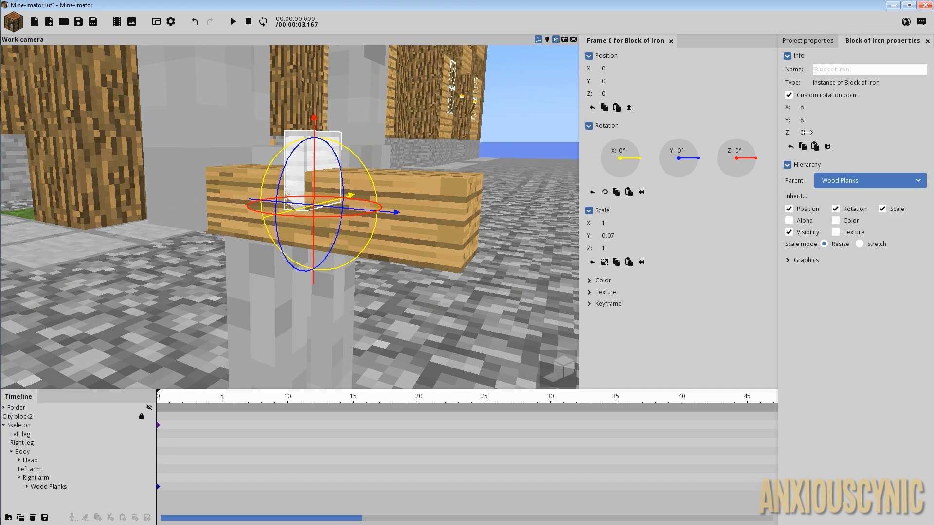
key("Return")
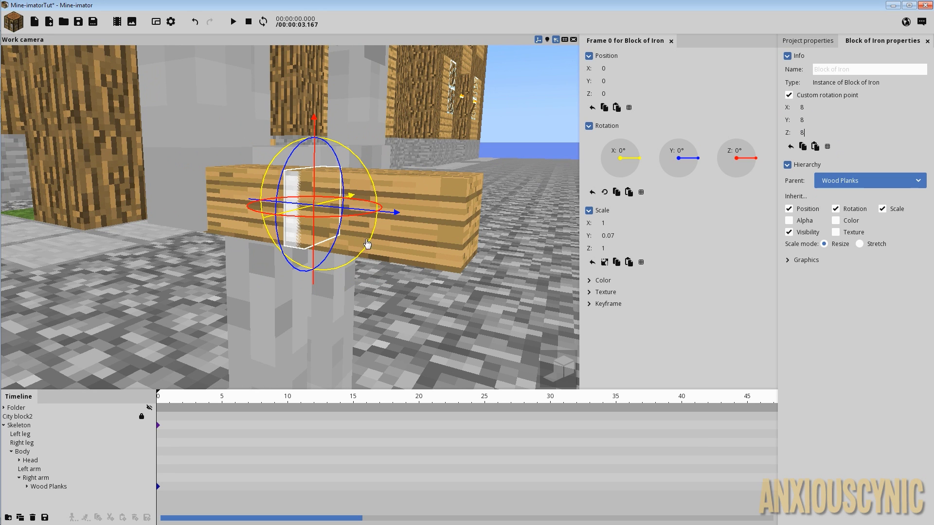
Step: Move the iron plate to the end of the planks at Y 7.77 and set its X and Z scale to 1.25
left_click_drag(396, 215, 545, 239)
left_click_drag(539, 296, 539, 294)
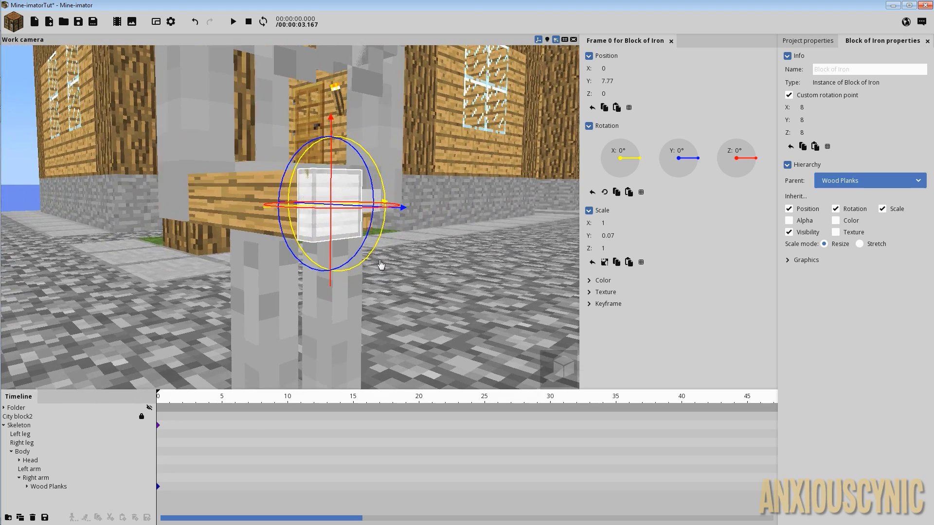
left_click_drag(605, 247, 614, 249)
left_click(615, 250)
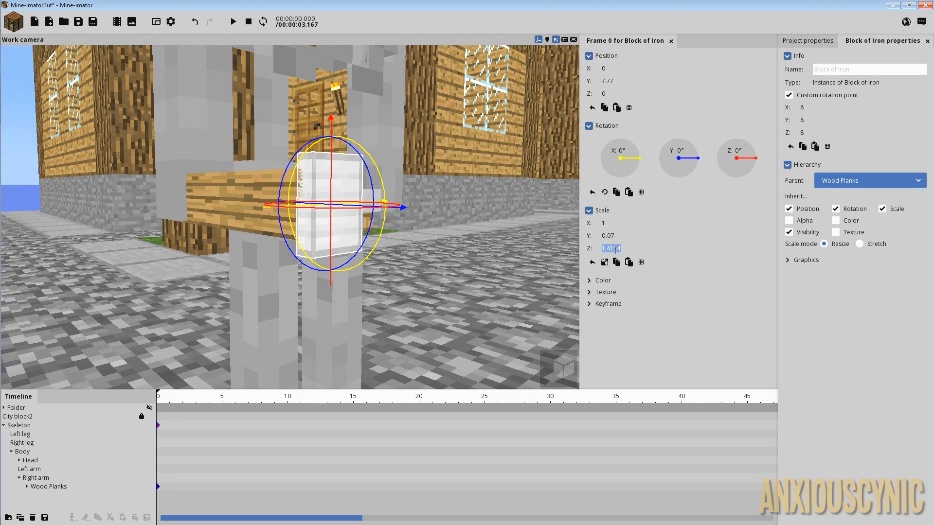
type("1.25")
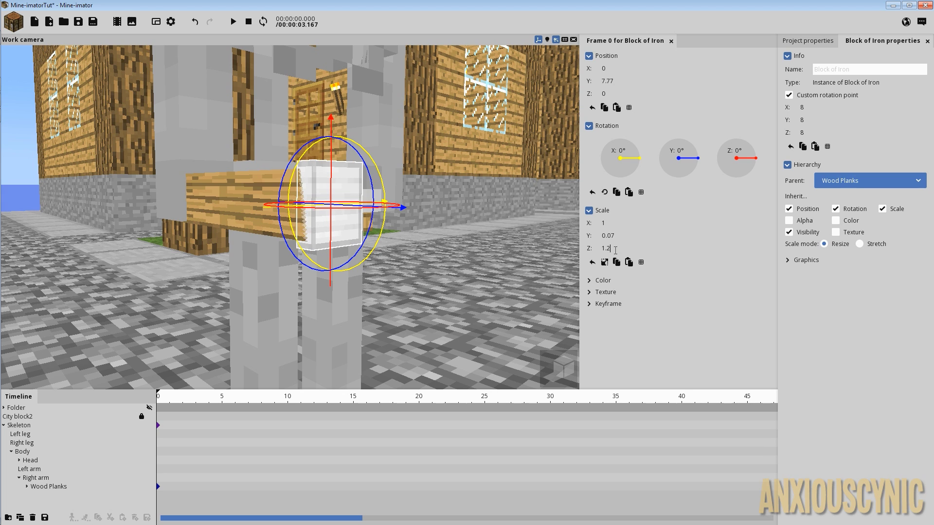
left_click(607, 224)
type("1.25")
Step: Duplicate the Block of Iron plate and rotate the copy to 90° around the Z axis
mouse_move(421, 161)
left_mouse_down()
mouse_move(484, 170)
mouse_move(432, 173)
mouse_move(421, 160)
left_mouse_up()
middle_click_drag(421, 160, 421, 159)
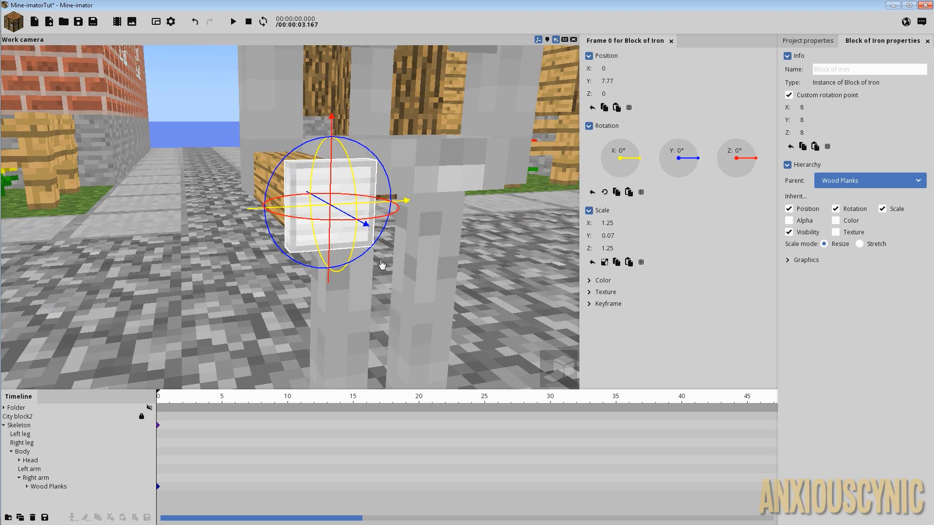
left_click(27, 486)
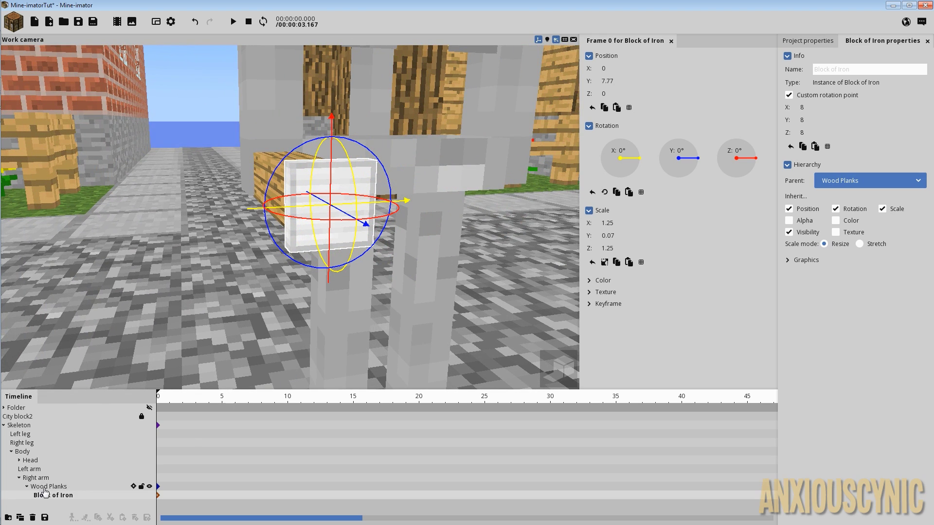
left_click(20, 518)
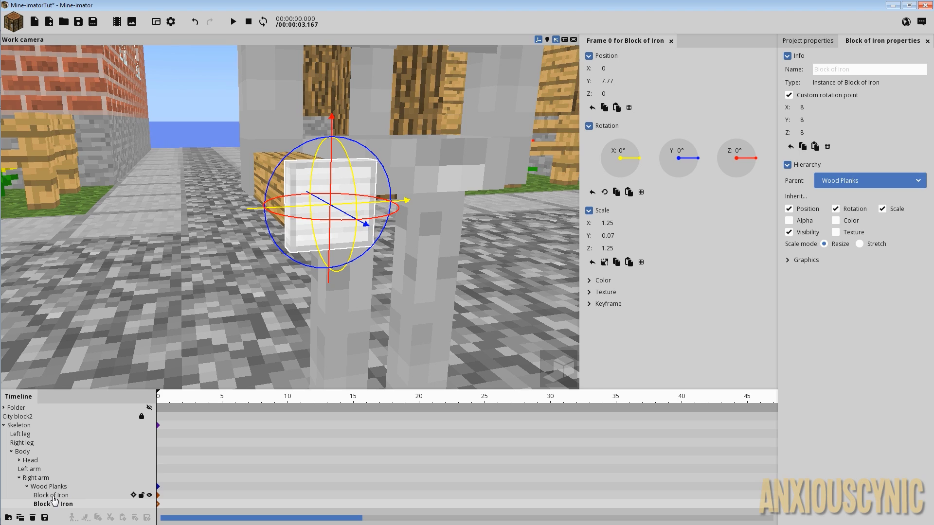
middle_click_drag(427, 255, 427, 255)
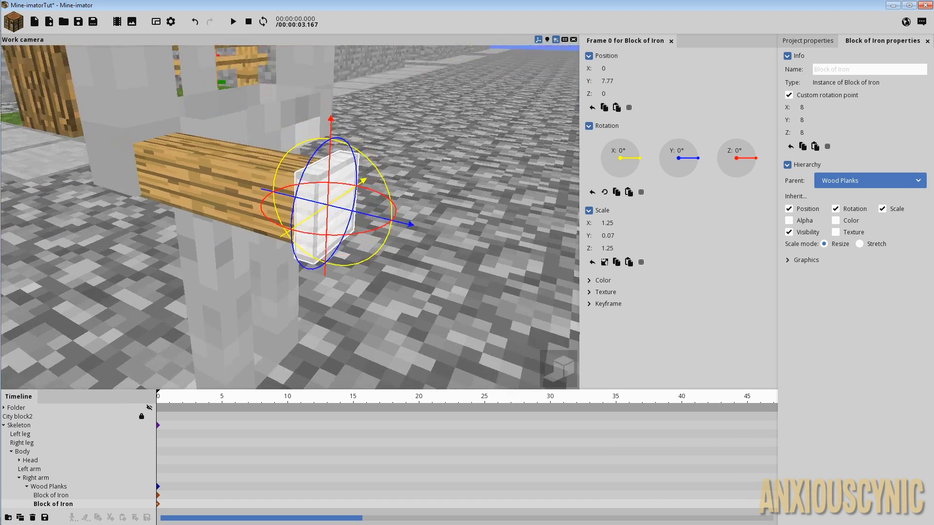
left_click_drag(427, 254, 427, 254)
left_click_drag(392, 206, 328, 266)
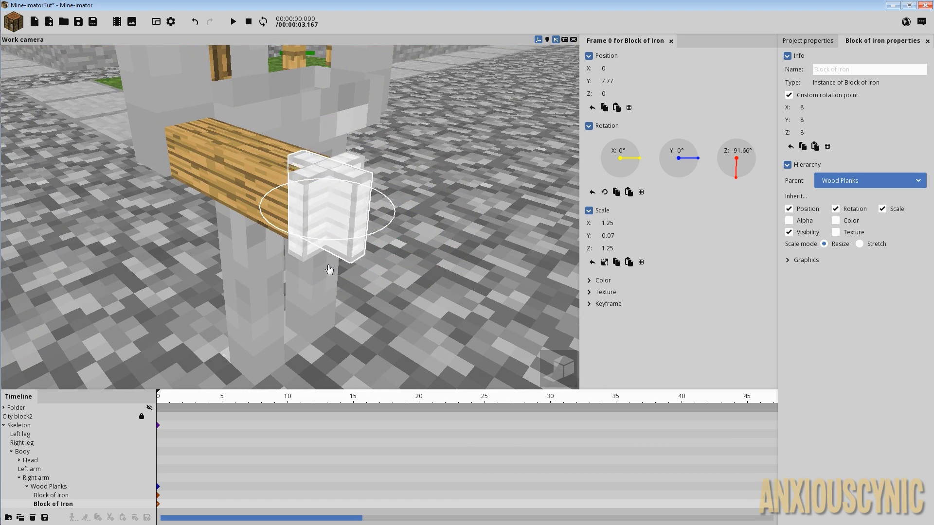
left_click(736, 150)
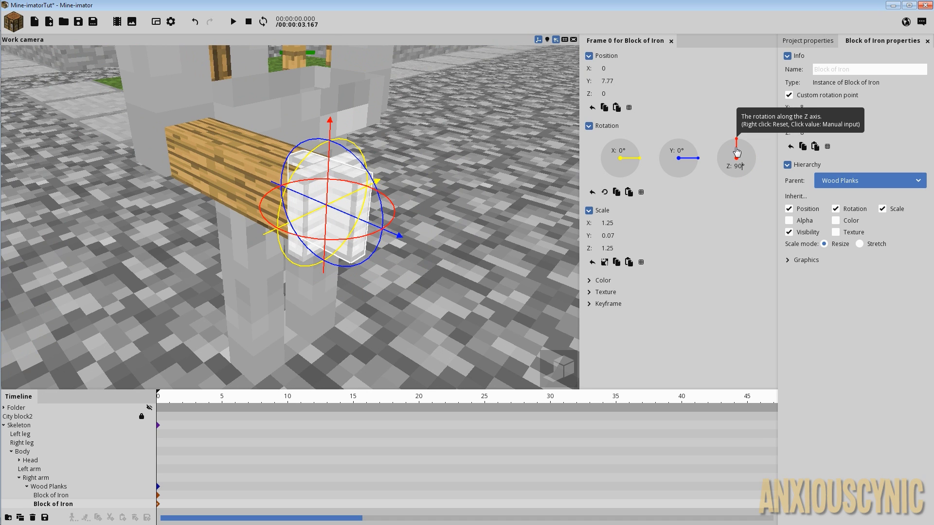
Step: Set the rotated plate's X scale to 1 and place it at the end plate's side edge, at X -7.54 and Y 9.19
middle_click_drag(464, 202, 416, 219)
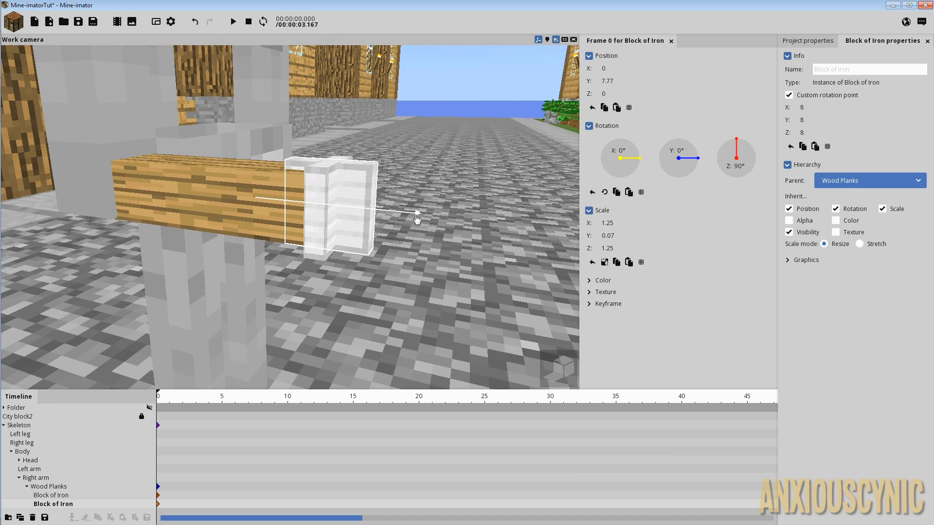
left_click_drag(416, 220, 427, 221)
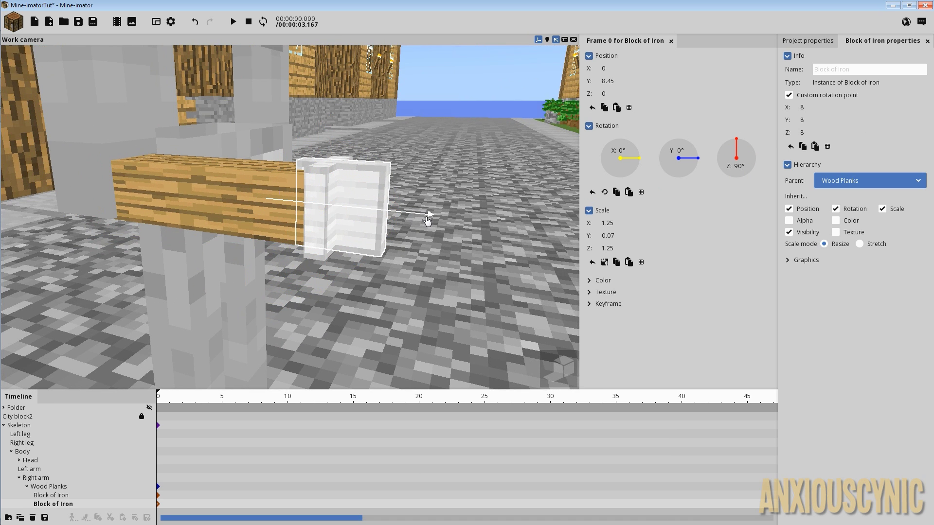
left_click_drag(612, 224, 619, 223)
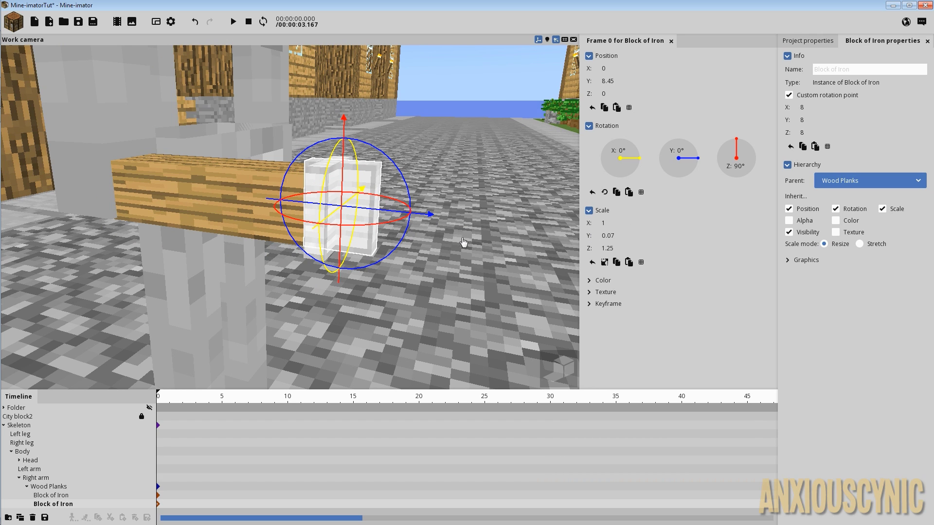
left_click_drag(427, 220, 447, 220)
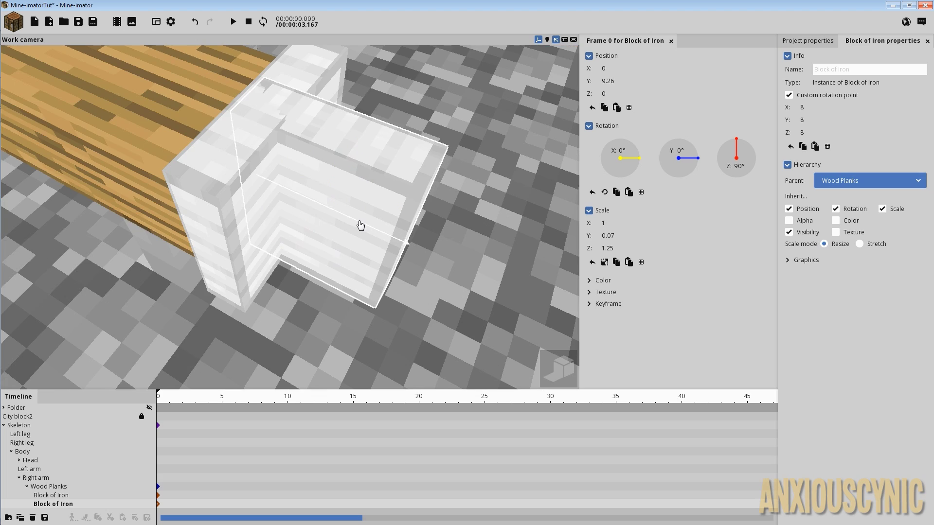
left_click_drag(341, 185, 274, 228)
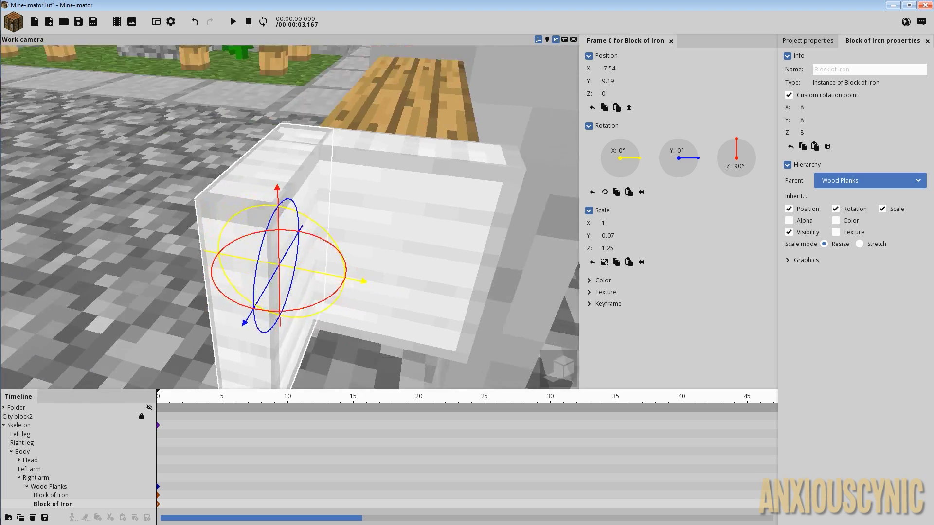
Step: Duplicate the iron side plate and arrange the copies as the remaining sides of an open box at the planks' end
scroll(415, 165, "down", 3)
mouse_move(415, 182)
left_mouse_down()
mouse_move(415, 165)
mouse_move(415, 185)
mouse_move(432, 184)
left_mouse_up()
scroll(433, 185, "down", 3)
right_click_drag(432, 184, 402, 186)
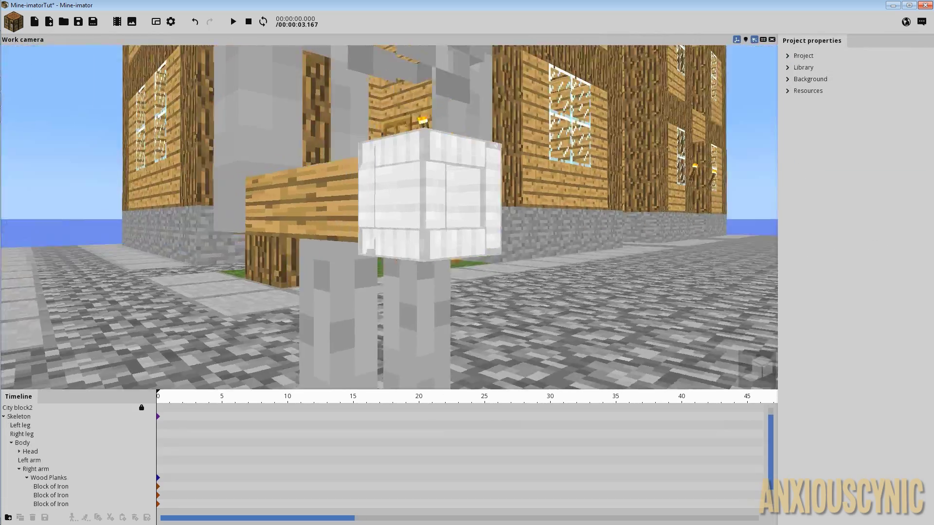
left_click_drag(389, 243, 365, 243)
right_click_drag(453, 241, 454, 236)
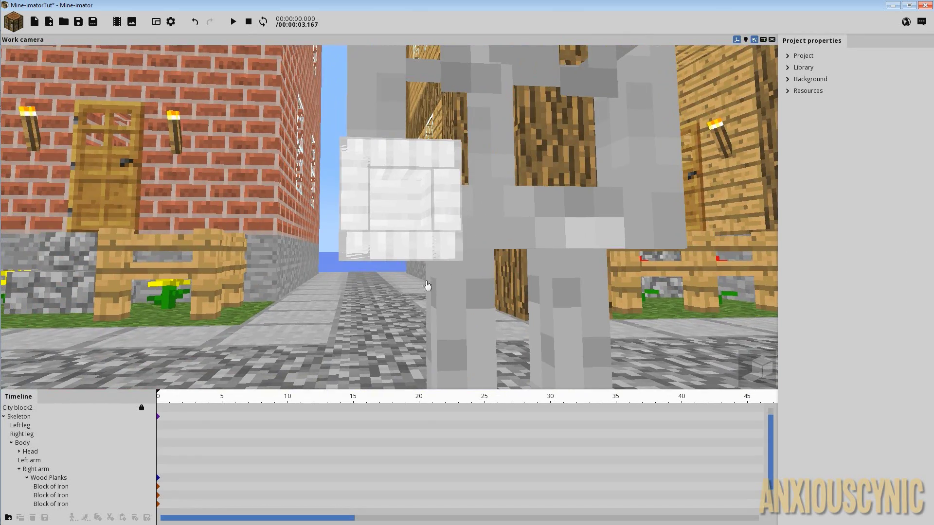
Step: Create a new block of plain Glass, found by searching the block list for "glass"
left_click(16, 23)
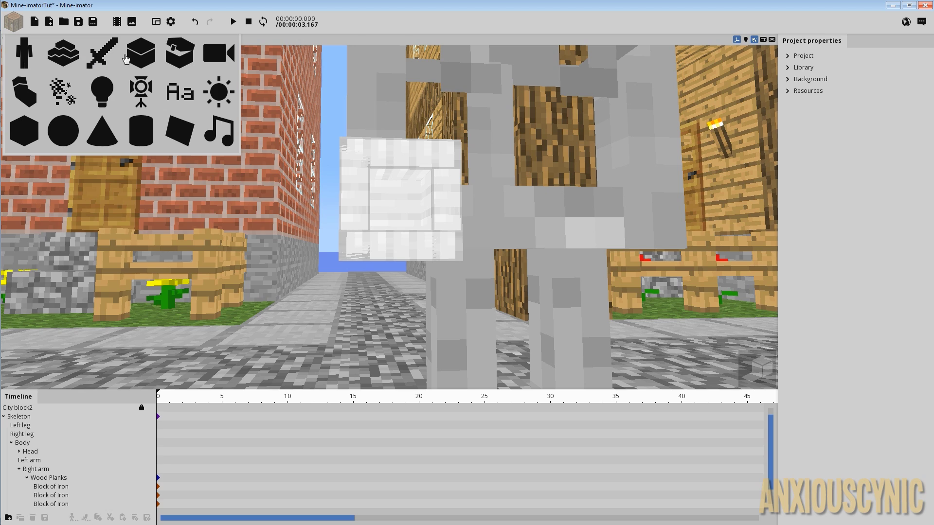
left_click(138, 53)
left_click(396, 239)
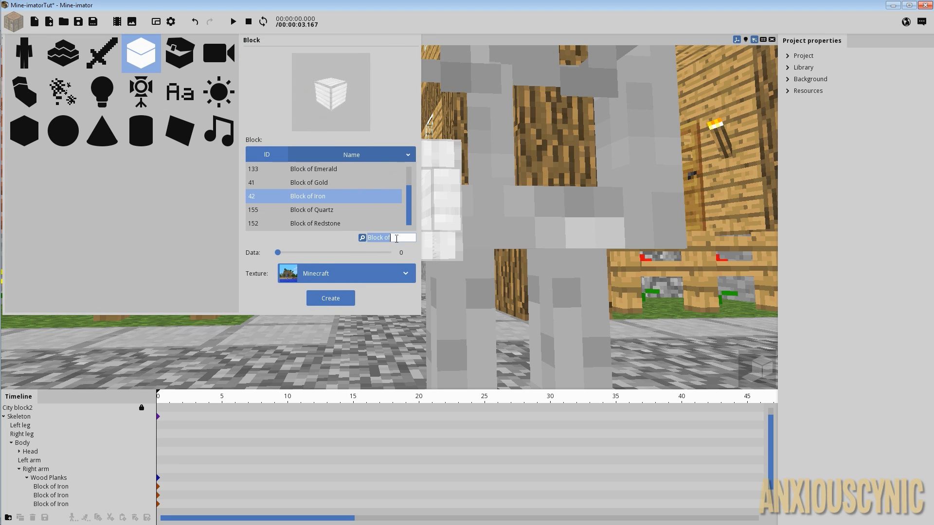
type("glass")
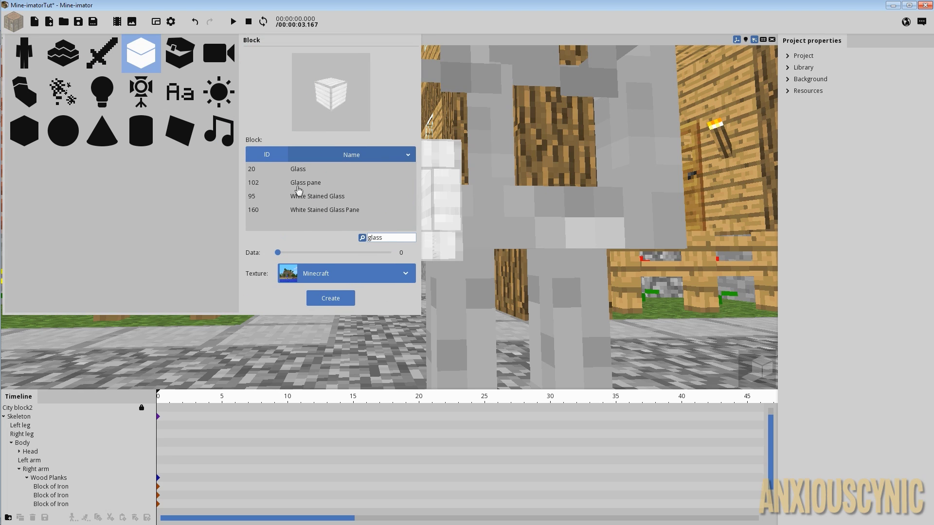
left_click(316, 169)
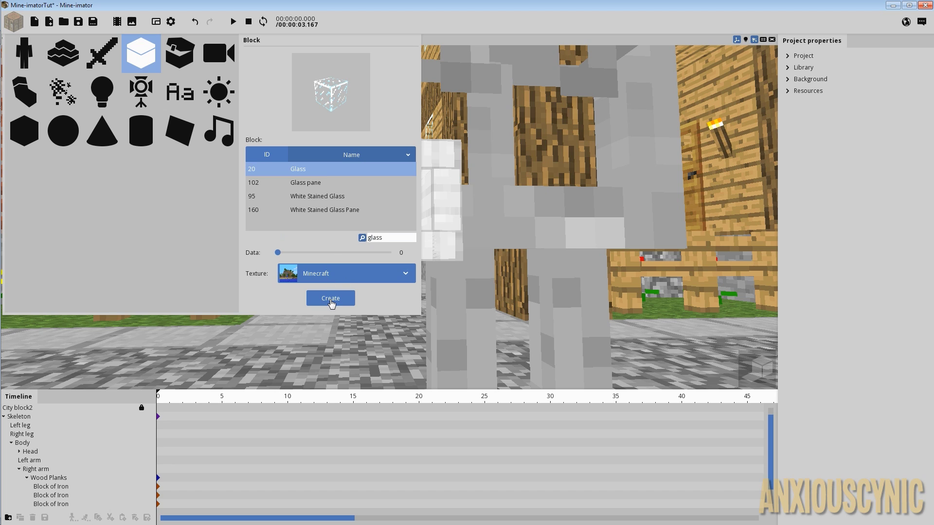
left_click(314, 183)
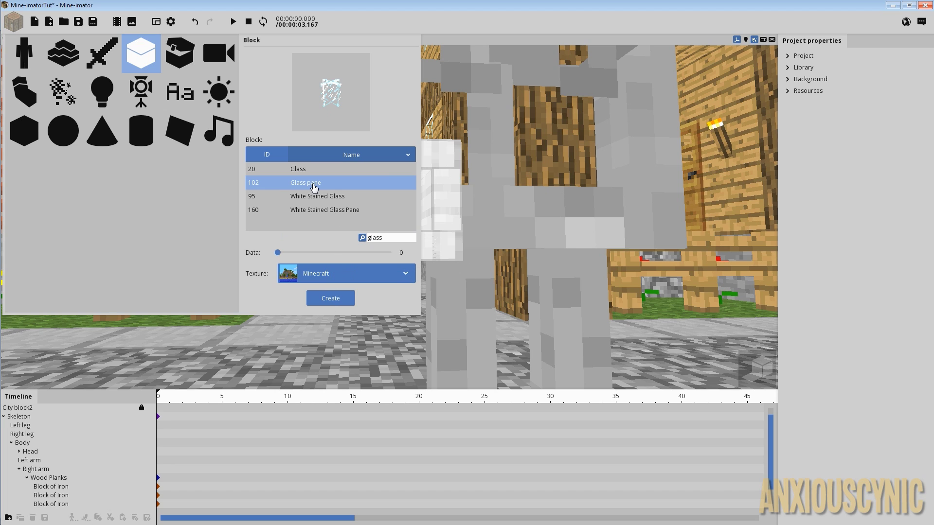
left_click(305, 173)
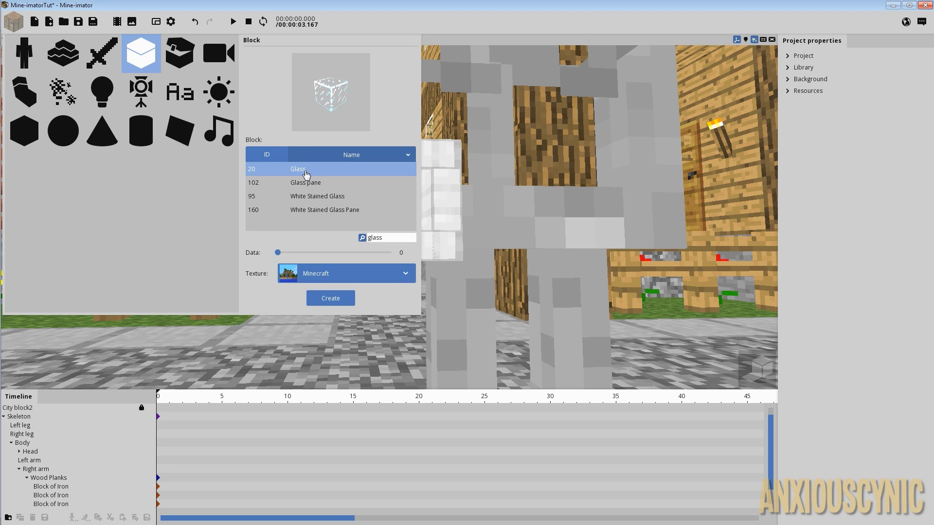
left_click(320, 201)
left_click(303, 174)
left_click(332, 298)
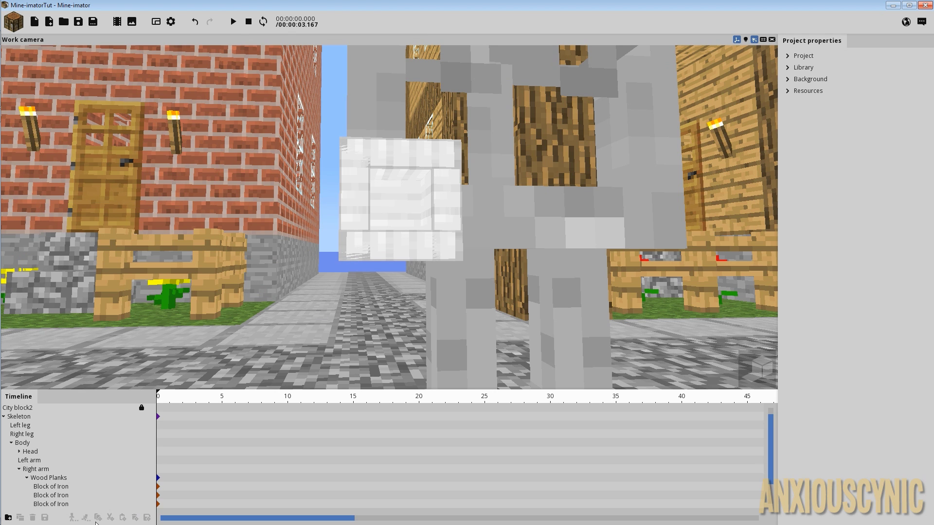
Step: Parent the Glass to the first Block of Iron under Wood Planks and give it a custom rotation point of 8, 8, 8
left_click(11, 442)
left_click(16, 462)
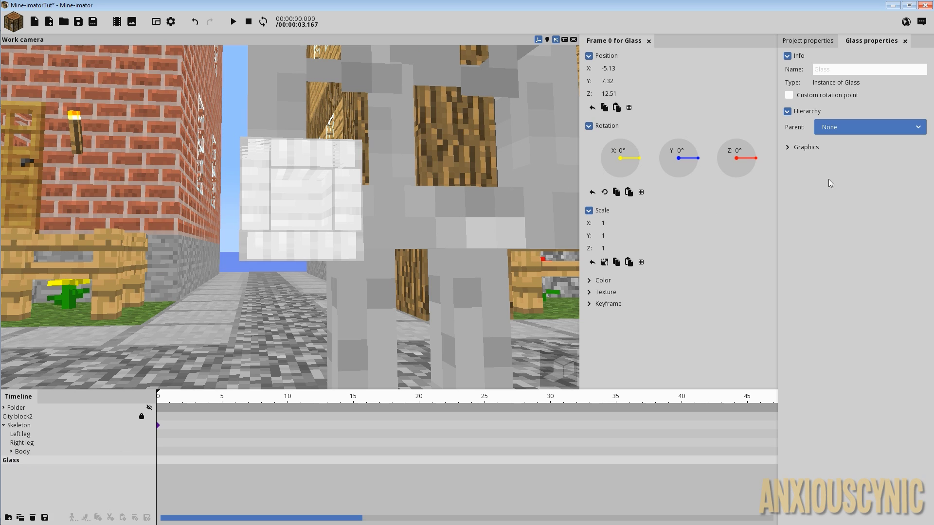
left_click(832, 128)
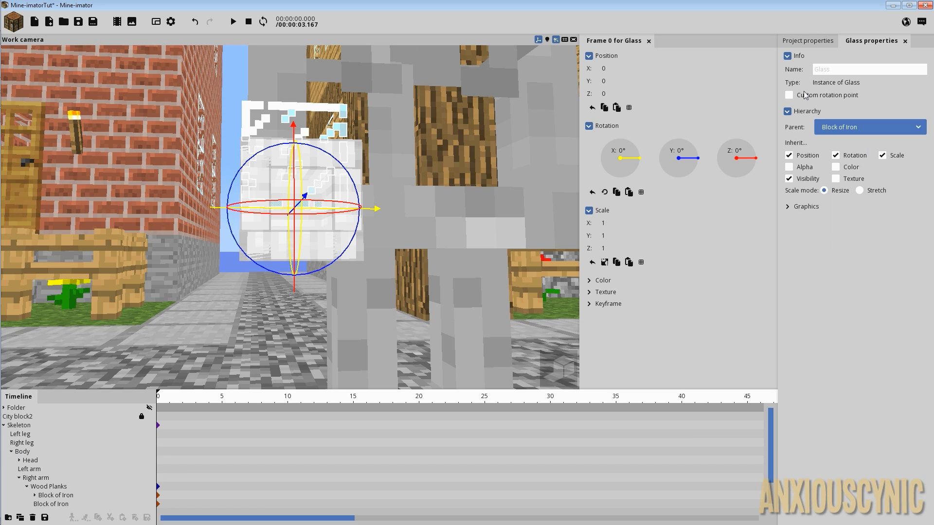
left_click(803, 95)
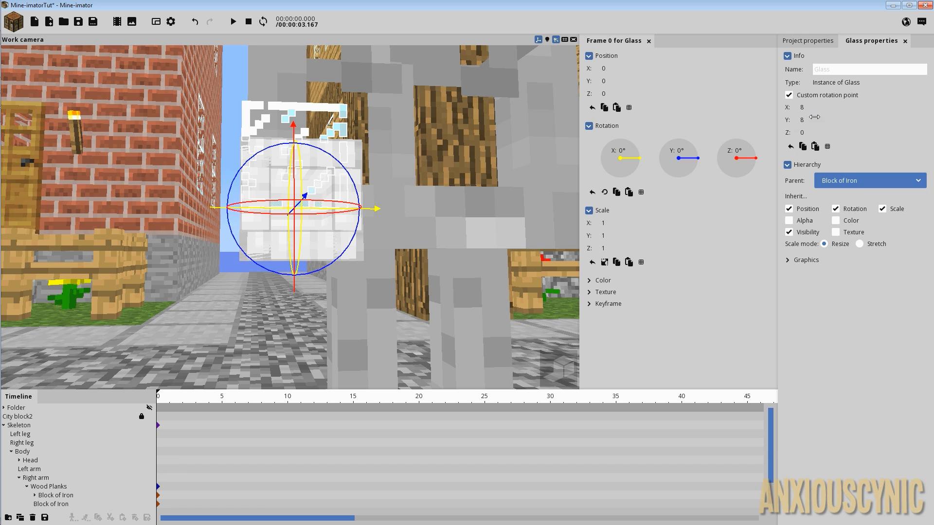
type("8")
key("Return")
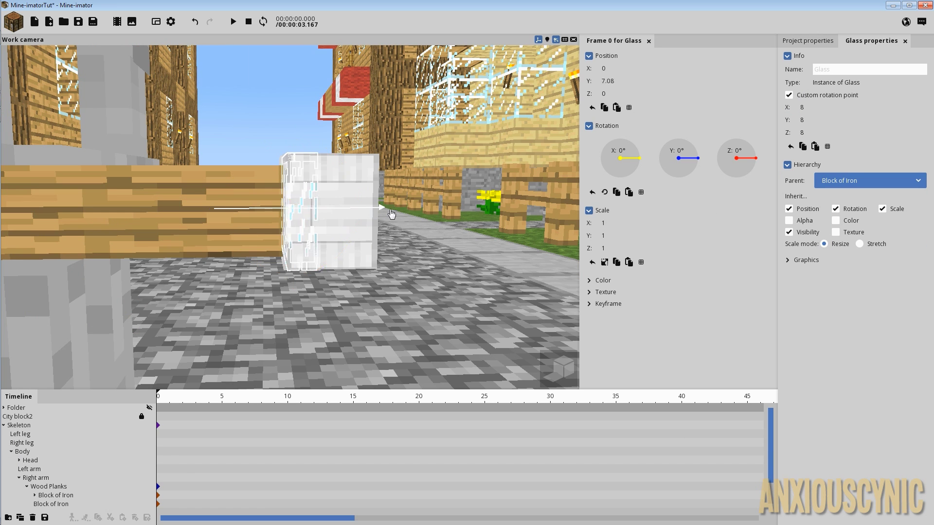
Step: Turn off scale inheritance for the Glass, combine its scale axes and shrink it uniformly to about 0.07
left_click(883, 211)
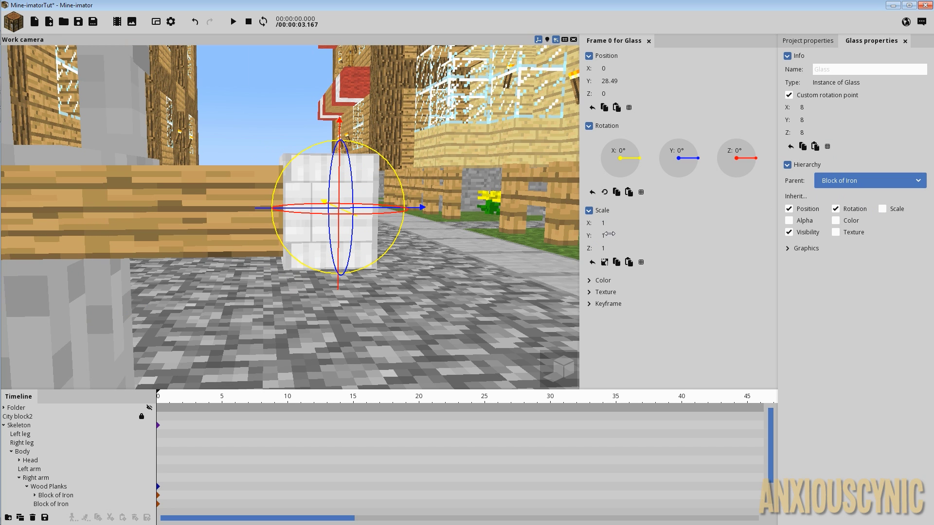
left_click(606, 263)
left_click_drag(510, 205, 516, 209)
scroll(510, 200, "down", 5)
left_click_drag(610, 223, 576, 225)
left_click_drag(469, 185, 409, 181)
scroll(443, 180, "up", 5)
left_click_drag(616, 224, 606, 223)
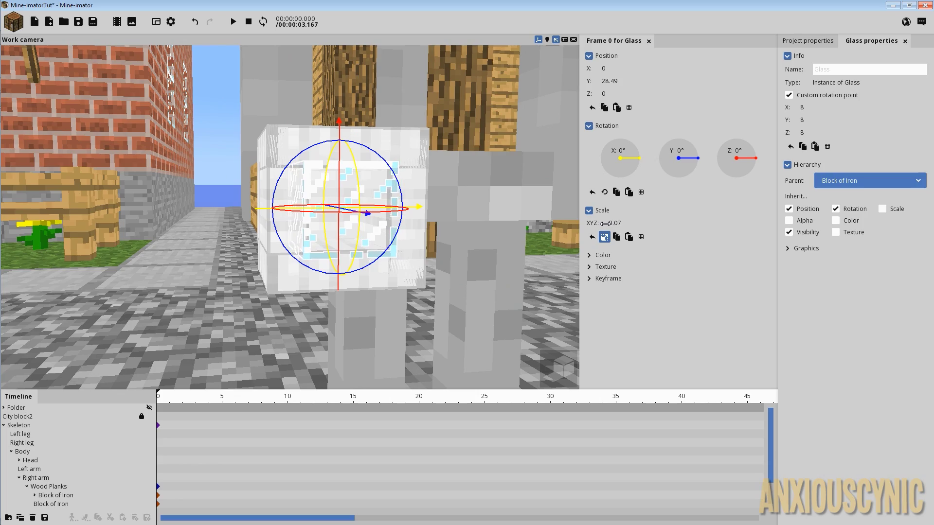
Step: Fit the Glass into the iron box's opening at Y 26.33 with a uniform scale of 0.06, and save the project
right_click_drag(460, 198, 419, 210)
right_click_drag(506, 223, 496, 210)
key("ctrl+s")
left_click_drag(438, 175, 437, 191)
scroll(438, 192, "down", 8)
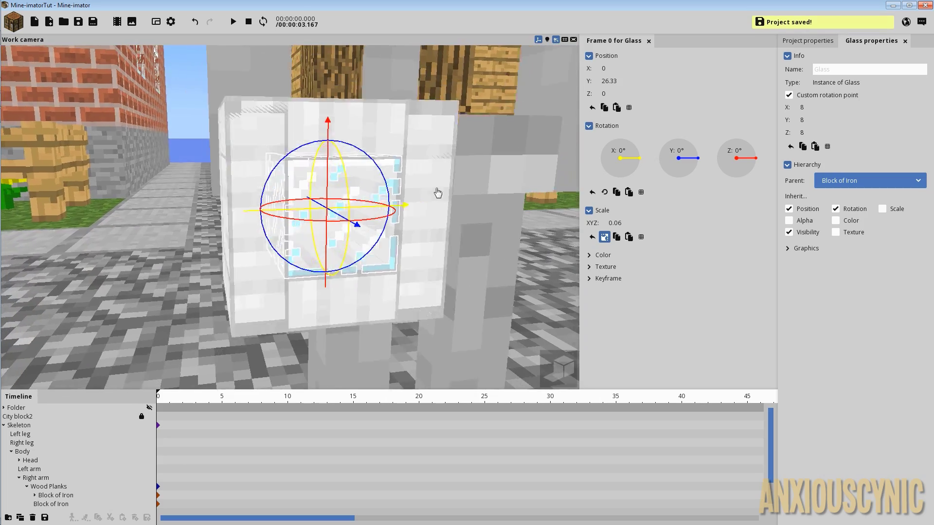
left_click(434, 136)
right_click_drag(440, 181, 467, 184)
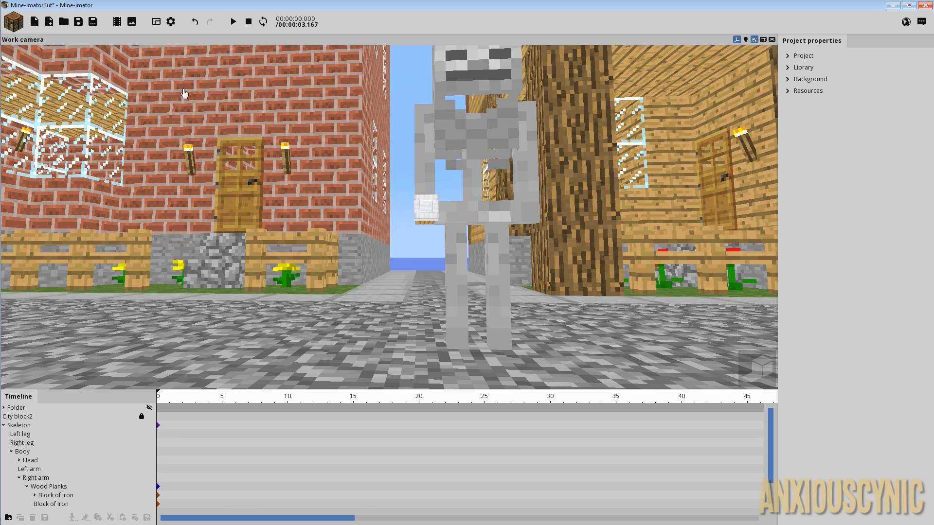
Step: Create a spot light in the scene
left_click(20, 26)
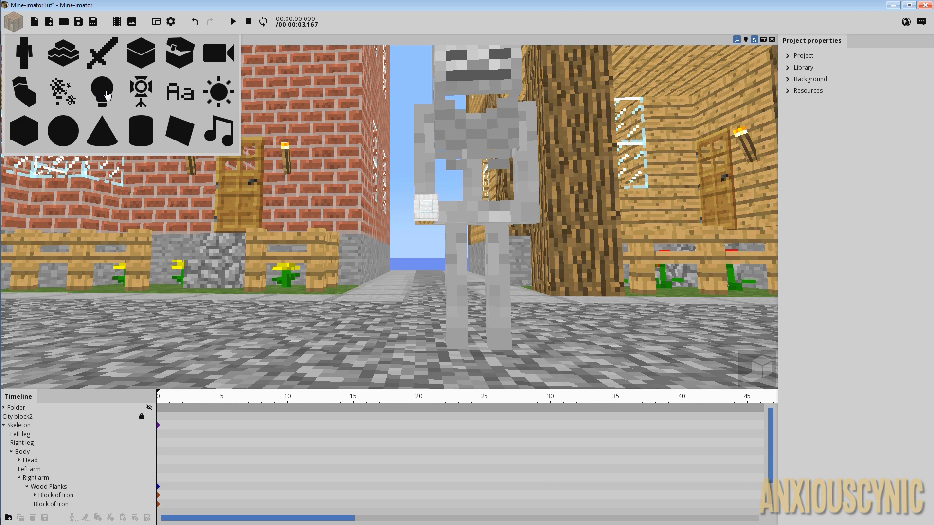
left_click(141, 96)
left_click(324, 99)
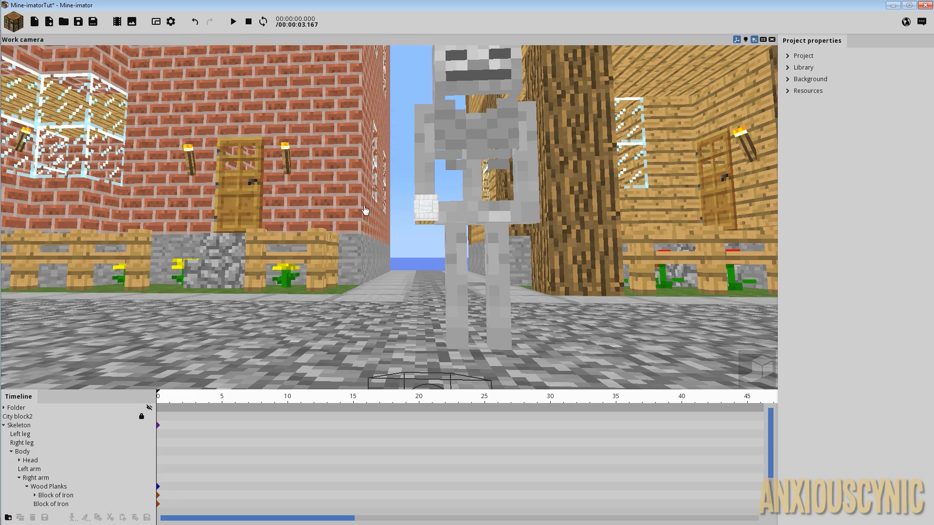
left_click_drag(435, 266, 442, 253)
scroll(442, 250, "down", 2)
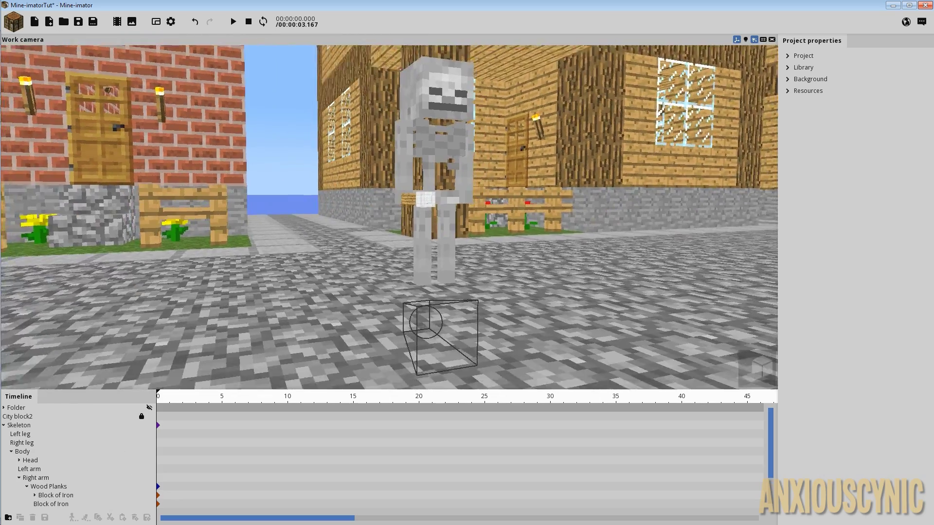
Step: Select the spot light and parent it to the first Block of Iron under Wood Planks
right_click_drag(418, 262, 379, 214)
left_click(360, 221)
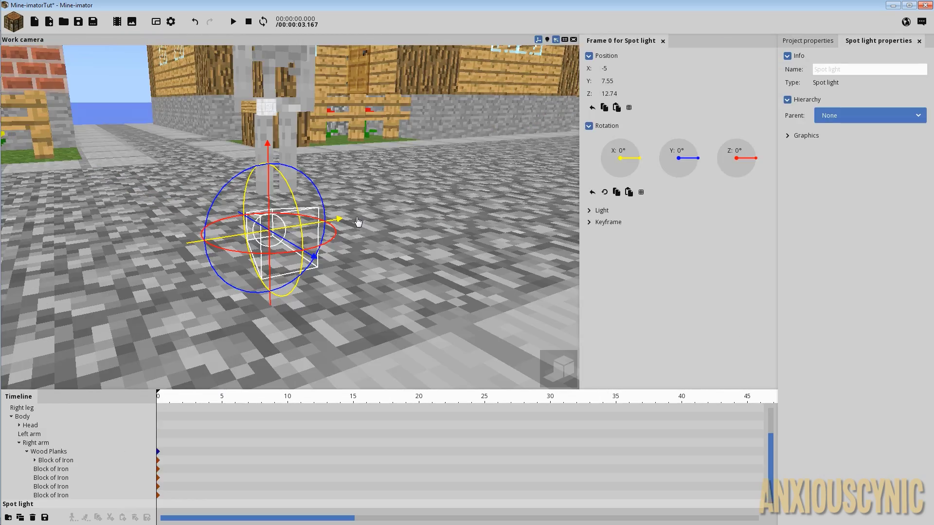
left_click(855, 117)
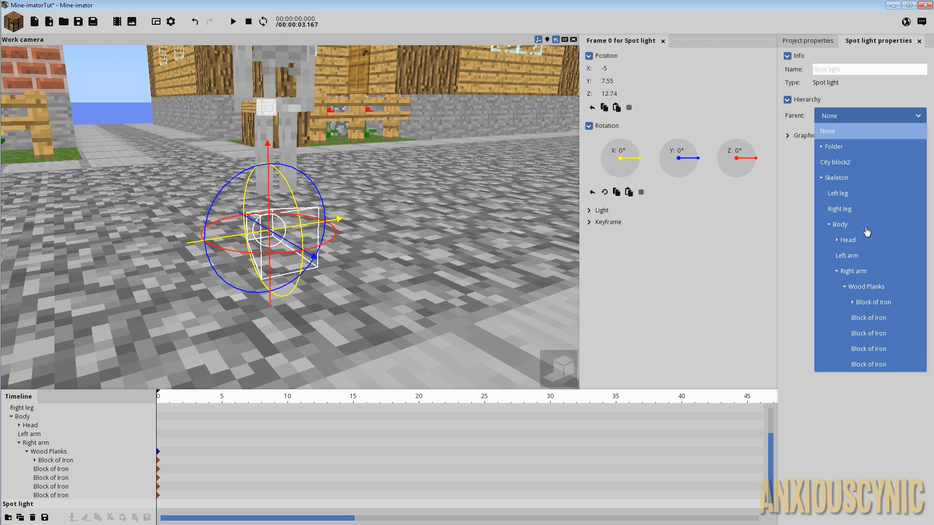
left_click(877, 303)
right_click_drag(399, 195, 338, 223)
left_click_drag(435, 218, 453, 204)
Step: Set the project background's time of day to night, with the sun below the horizon
left_click(814, 42)
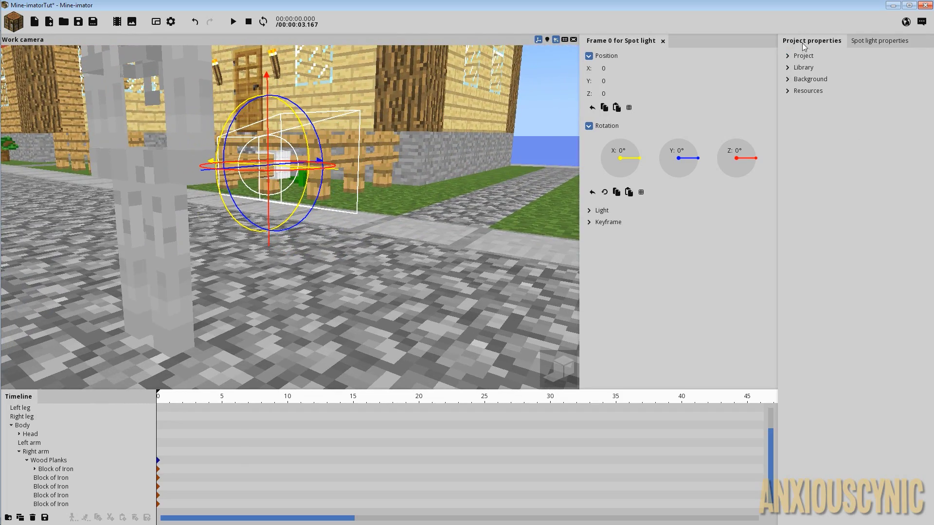
left_click(797, 79)
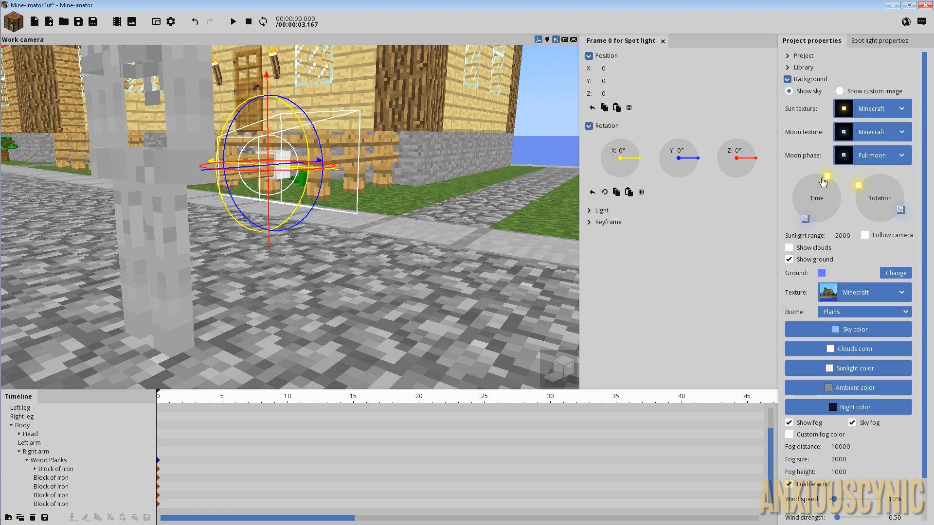
left_click_drag(822, 183, 803, 219)
right_click_drag(519, 223, 541, 232)
left_click_drag(481, 215, 394, 218)
scroll(392, 218, "down", 4)
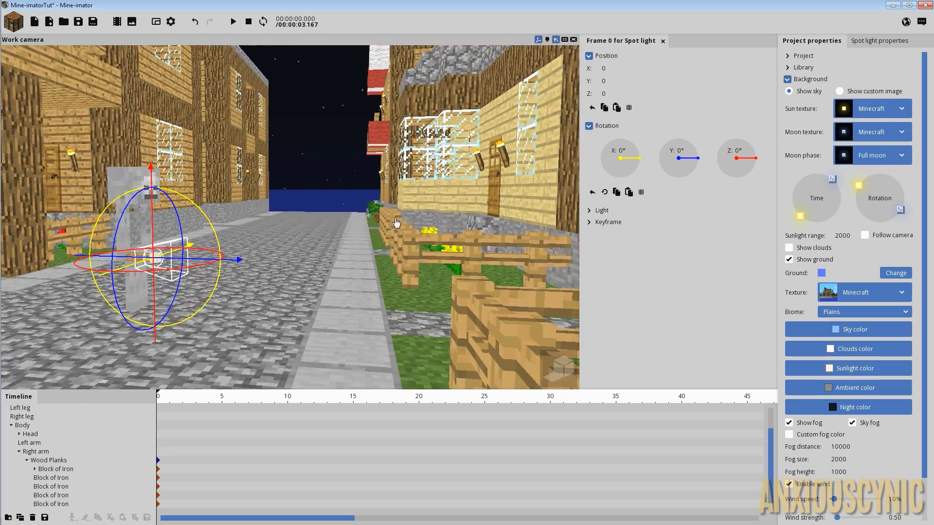
Step: Save the project and turn on the rendered preview for the work camera
left_click(78, 21)
right_click_drag(313, 216, 292, 217)
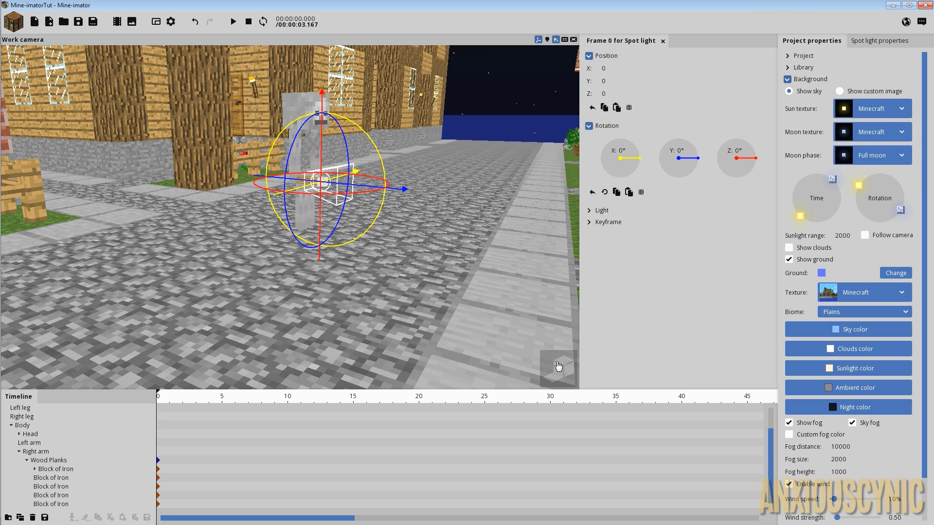
left_click(558, 365)
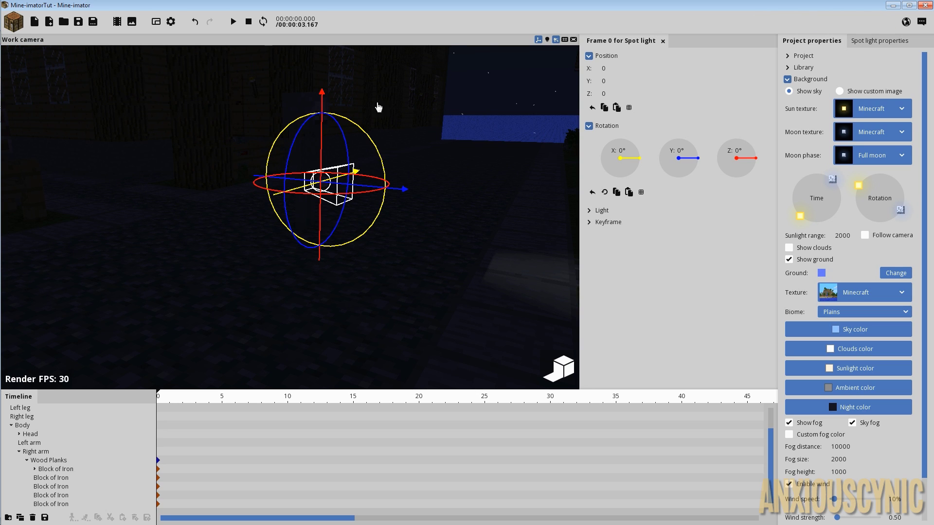
Step: Examine the available spot light and point light buffer sizes in the program's render settings
left_click(171, 22)
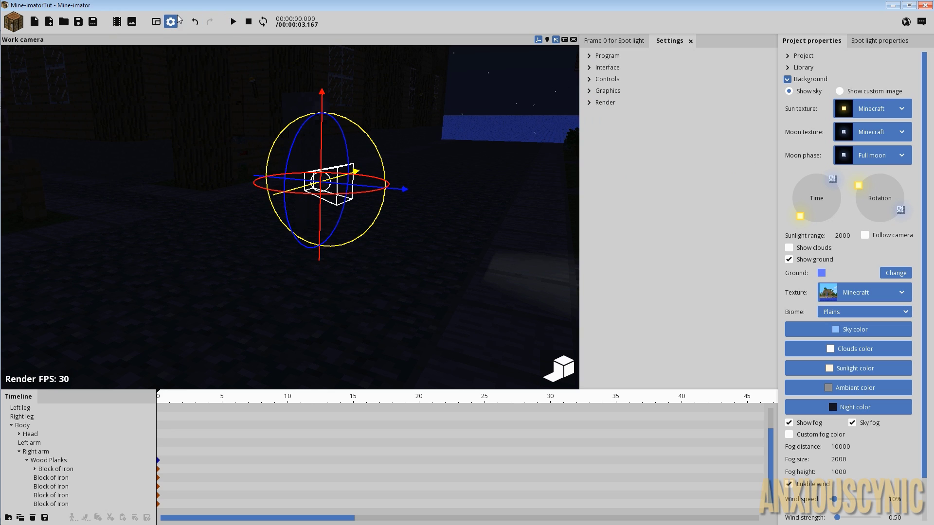
left_click(605, 103)
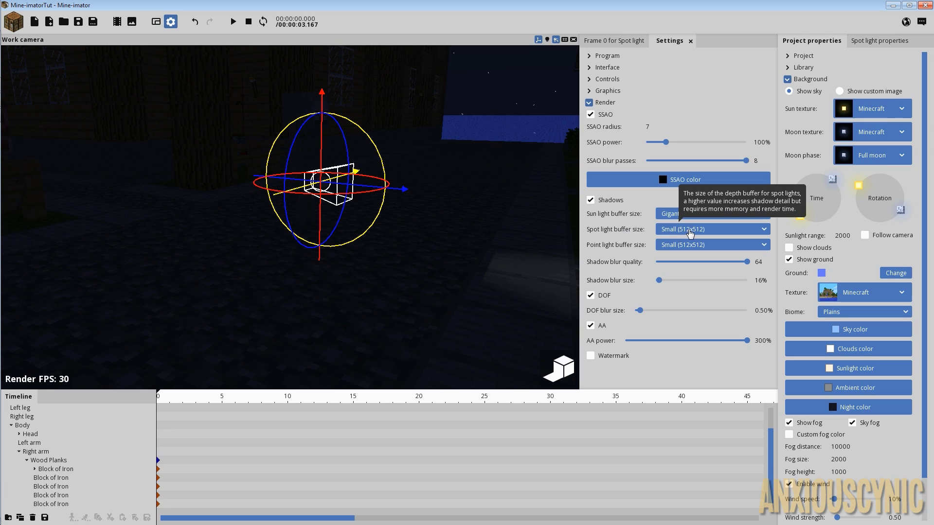
left_click(677, 247)
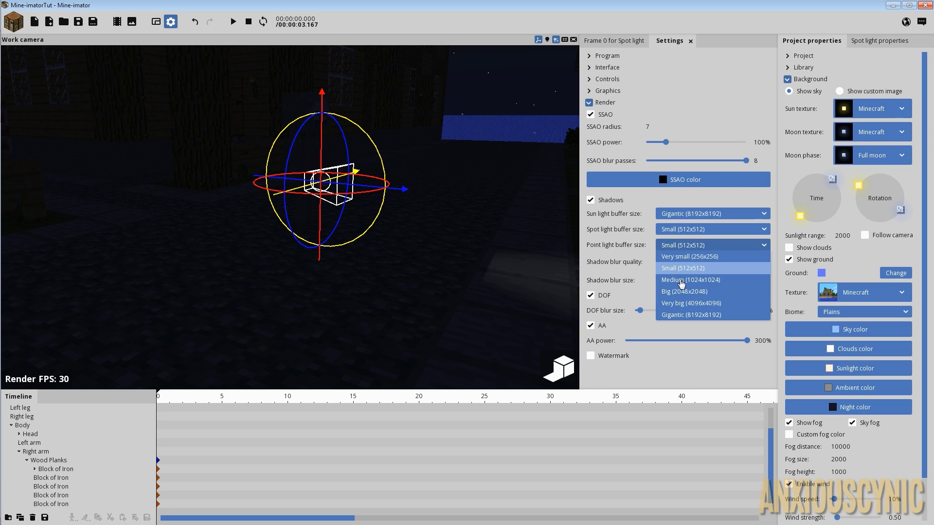
left_click(640, 234)
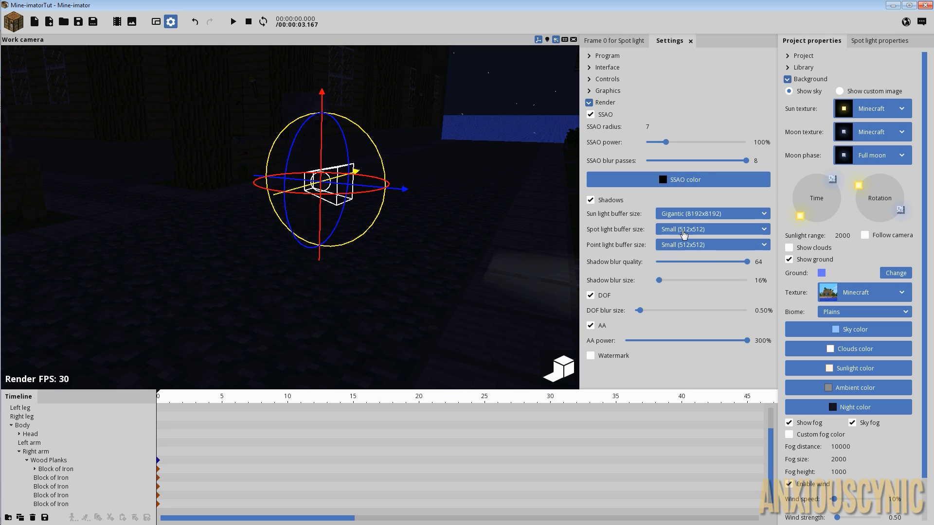
left_click(675, 230)
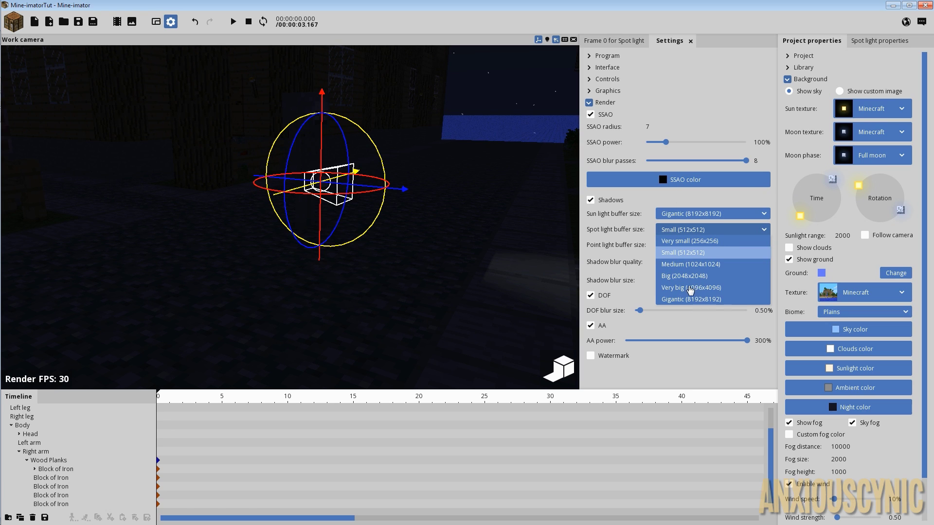
left_click(669, 232)
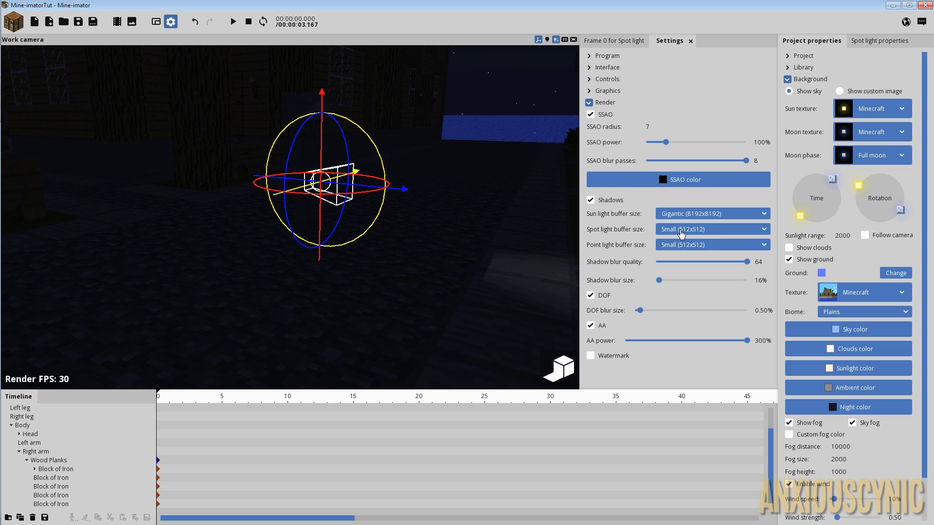
left_click(691, 231)
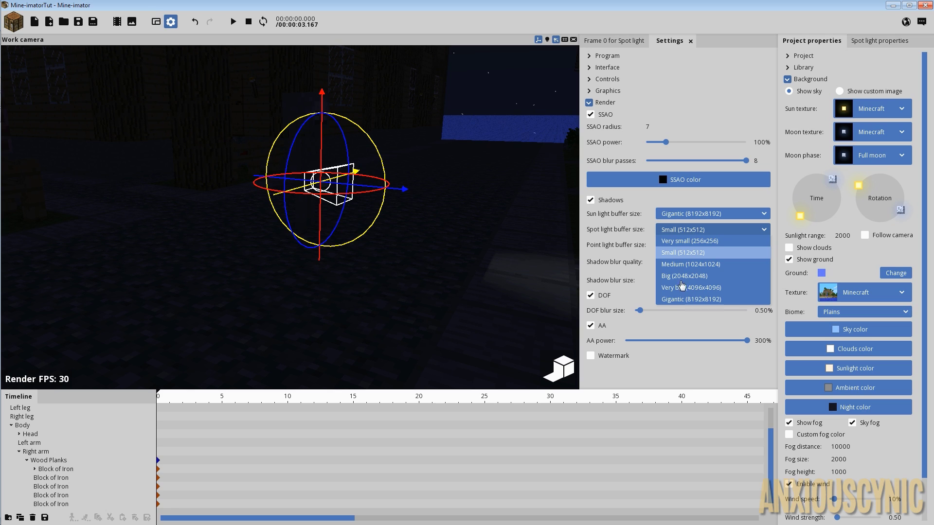
left_click(674, 231)
left_click(702, 232)
left_click(673, 233)
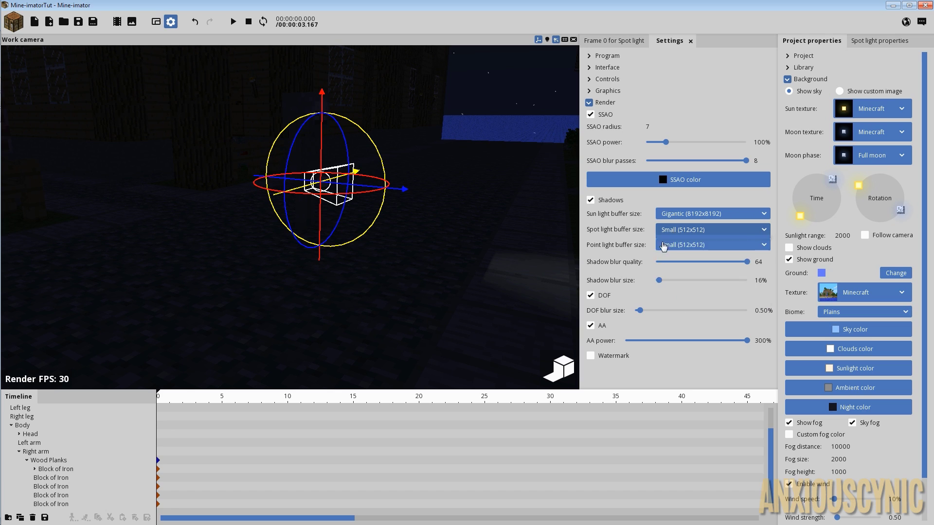
Step: Rotate the skeleton about Z to -37.79° so the flashlight points at the house, and close the settings
right_click_drag(397, 219, 448, 216)
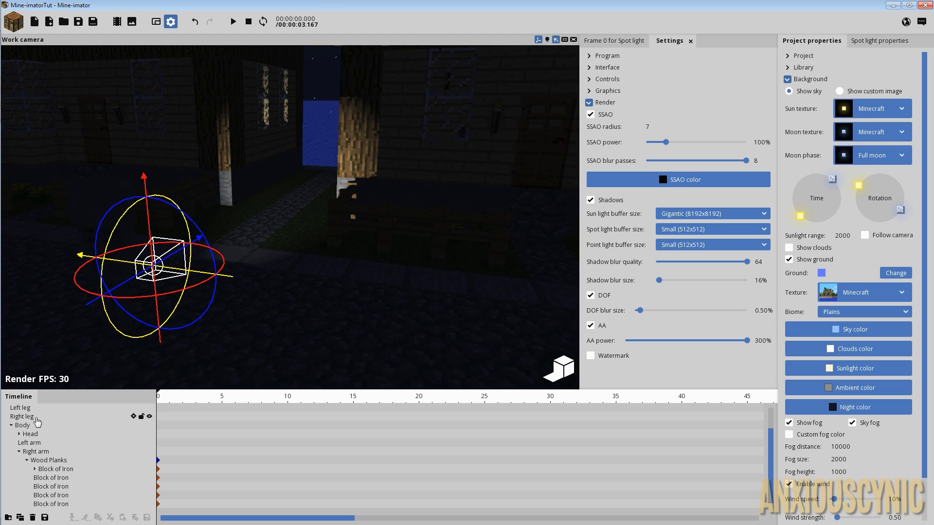
left_click(35, 416)
scroll(35, 421, "up", 3)
left_click(22, 428)
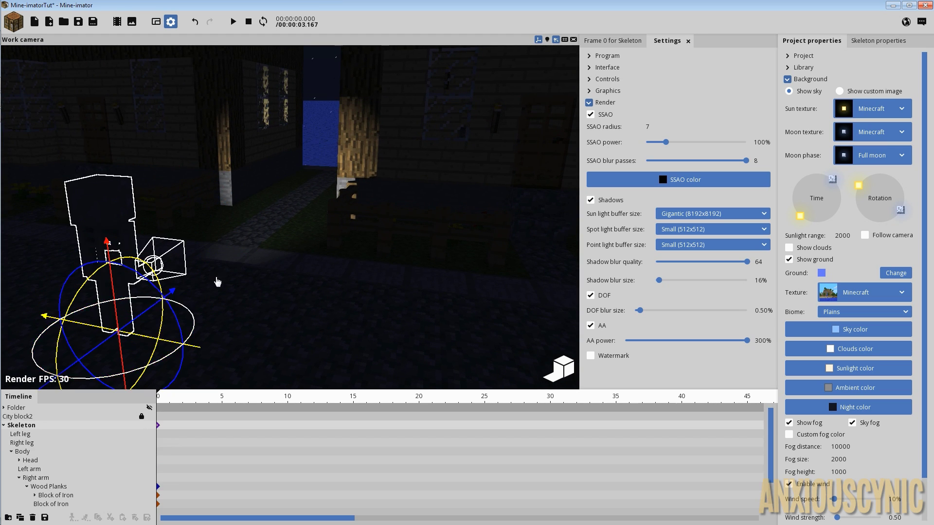
right_click_drag(216, 280, 204, 296)
left_click_drag(197, 225, 207, 281)
right_click_drag(298, 246, 287, 233)
left_click_drag(298, 246, 260, 244)
scroll(297, 250, "up", 2)
right_click_drag(307, 291, 291, 290)
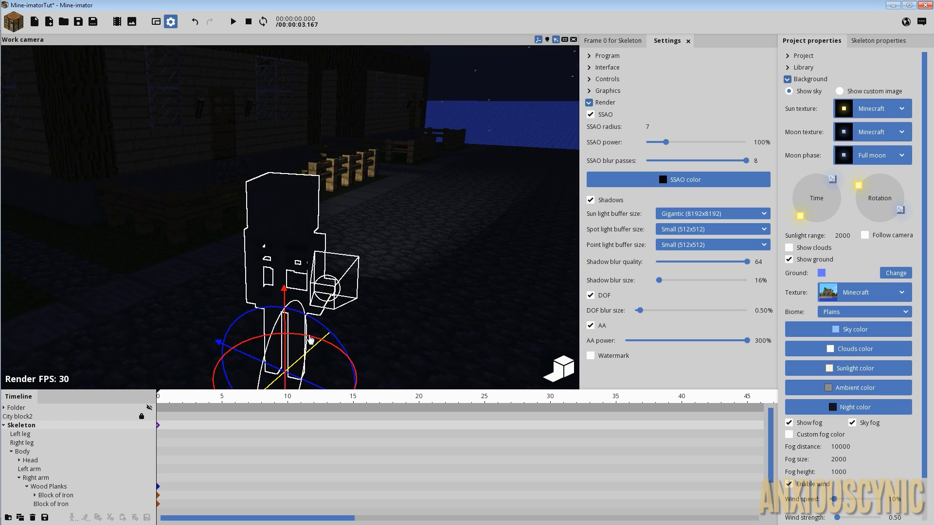
left_click_drag(312, 339, 284, 335)
right_click_drag(284, 334, 393, 209)
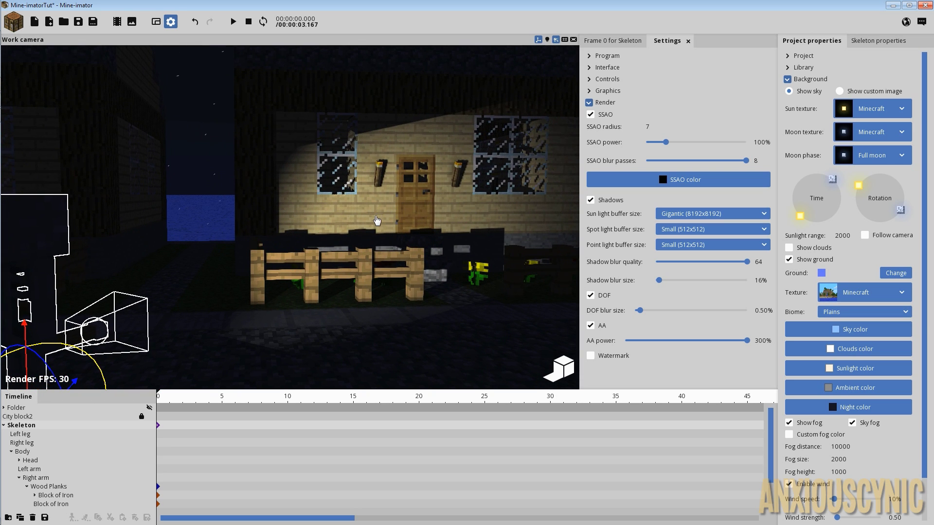
left_click(687, 41)
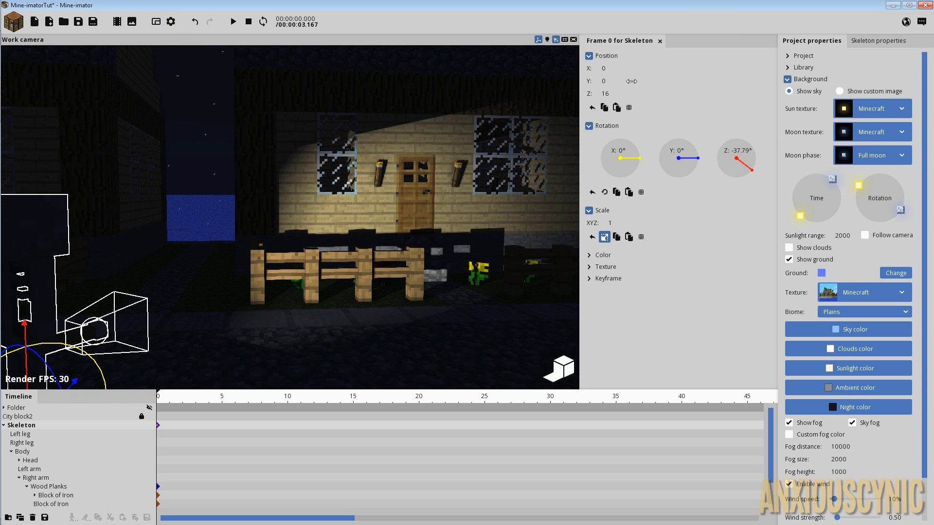
right_click_drag(428, 216, 368, 252)
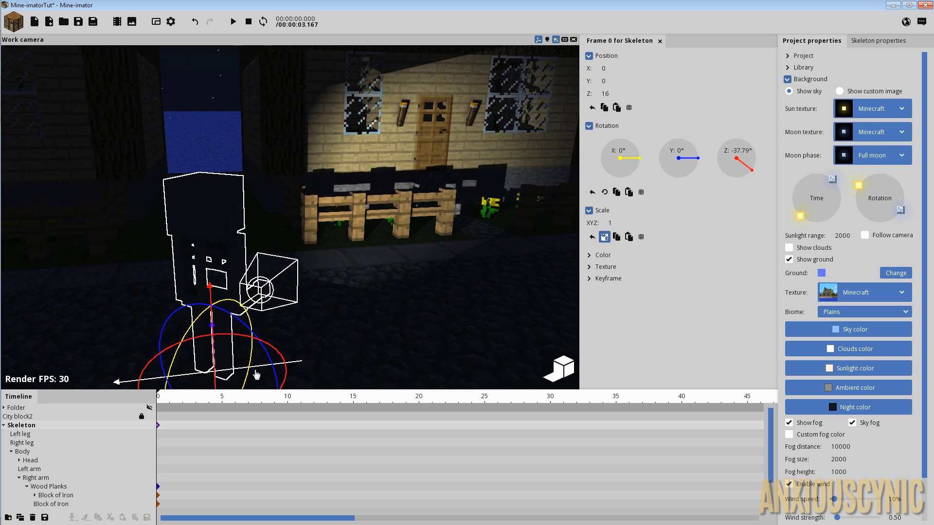
Step: Select the spot light under the first Block of Iron and move it along Y to -33.06
left_click(46, 487)
scroll(51, 490, "down", 1)
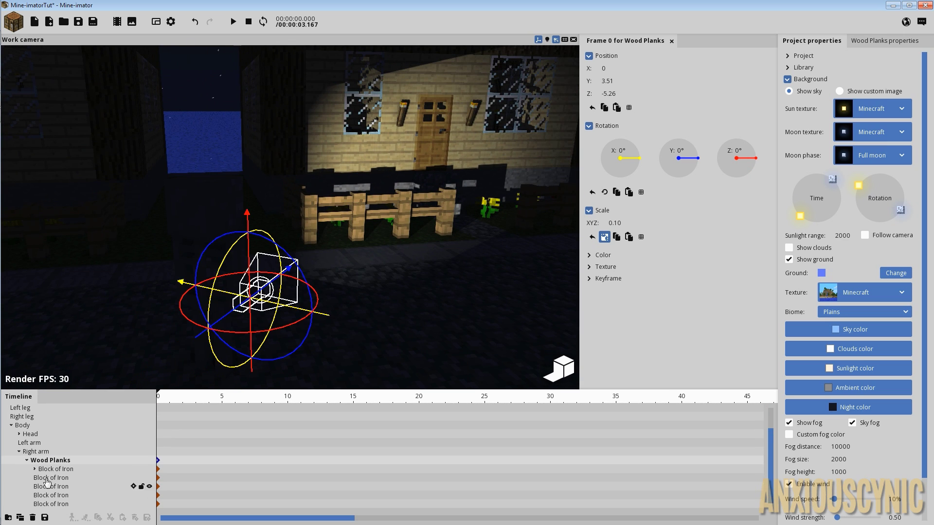
left_click(35, 468)
scroll(56, 469, "down", 1)
left_click(55, 460)
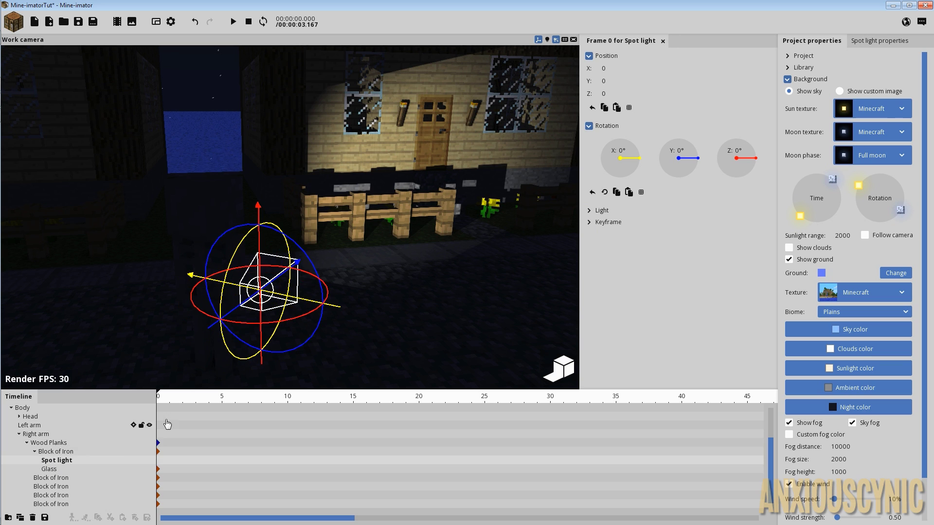
left_click_drag(275, 285, 273, 285)
left_click_drag(418, 229, 421, 229)
scroll(354, 223, "up", 4)
middle_click_drag(353, 223, 330, 225)
right_click_drag(330, 226, 382, 236)
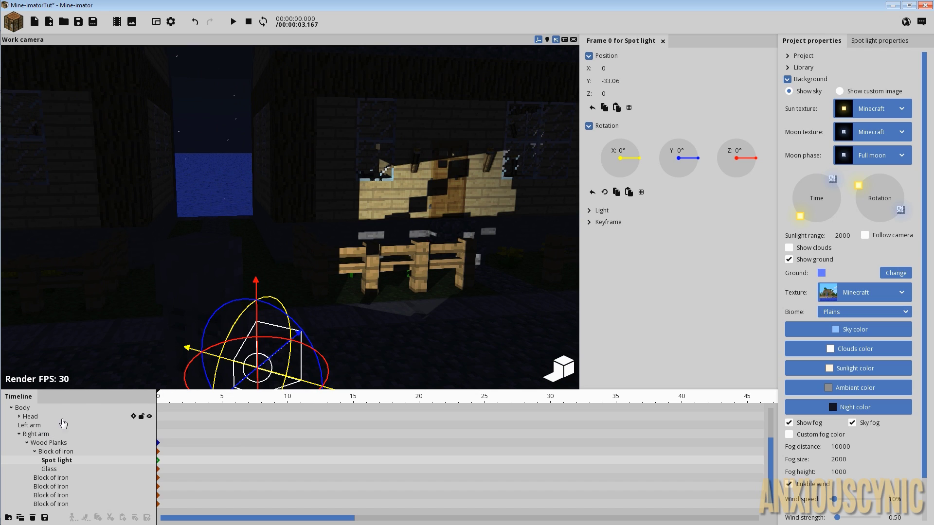
Step: Rotate the right arm about X and Z to sweep the flashlight beam across the street and house
left_click(23, 409)
scroll(39, 428, "up", 1)
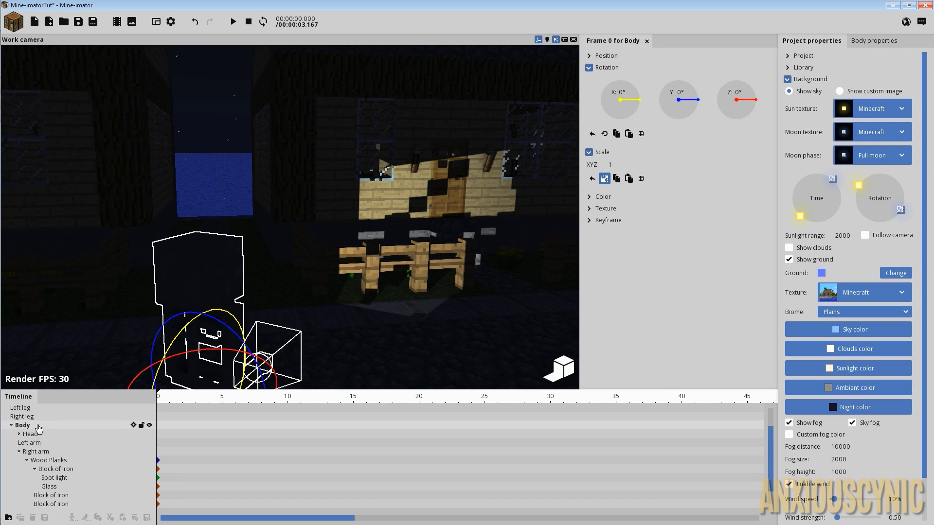
left_click(31, 452)
left_click_drag(340, 260, 279, 273)
right_click_drag(307, 237, 399, 248)
right_click_drag(253, 252, 249, 262)
left_click_drag(248, 261, 291, 261)
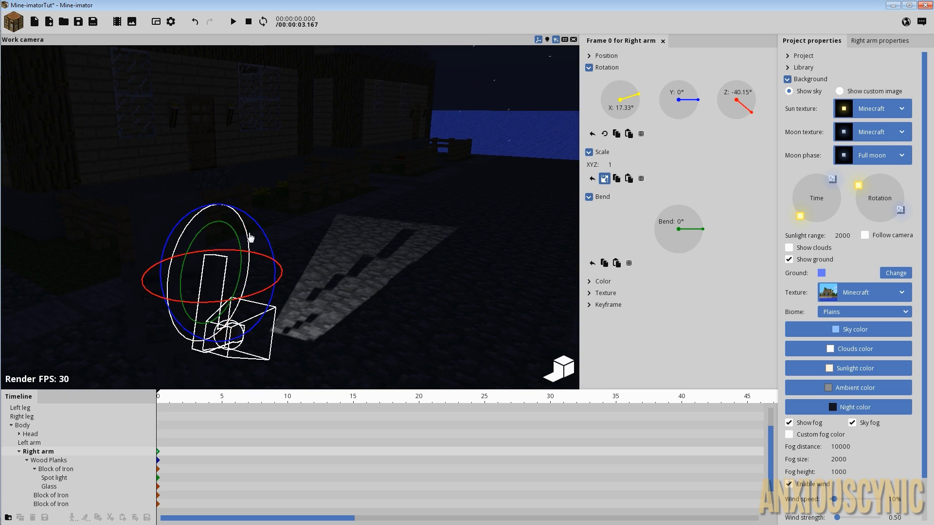
mouse_move(246, 237)
left_mouse_down()
mouse_move(244, 218)
mouse_move(251, 234)
left_mouse_up()
Step: Reset the right arm's X and Z rotation to 0°
right_click(611, 108)
right_click(743, 92)
left_click_drag(517, 176, 457, 178)
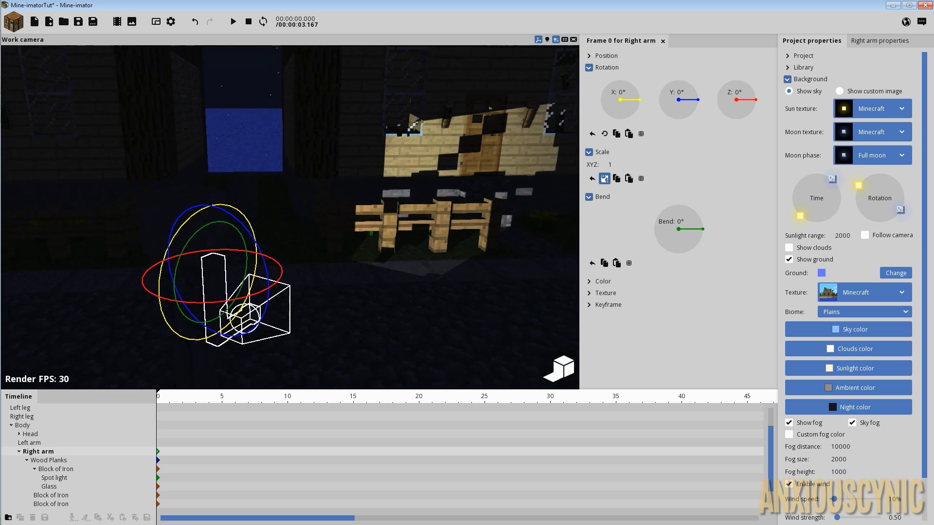
left_click_drag(416, 278, 357, 278)
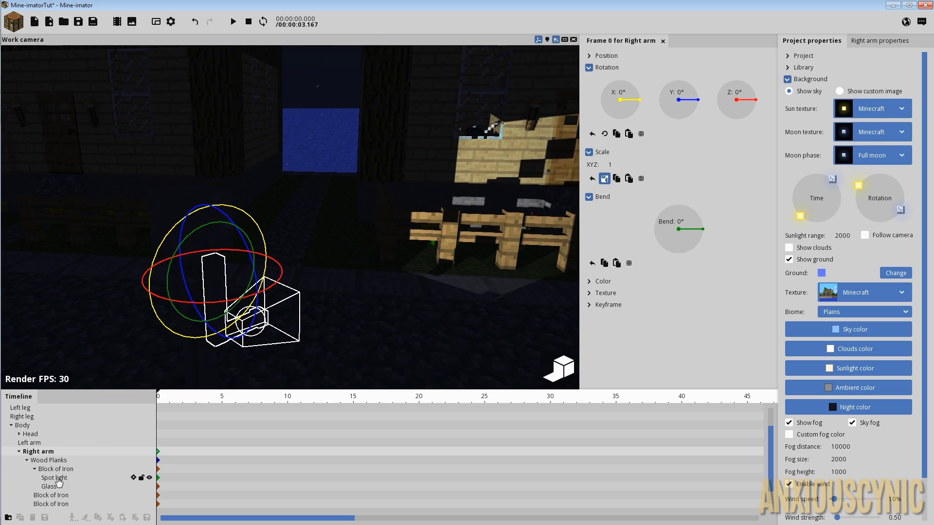
Step: Select the spot light and set its Y position to -4.53 inside the flashlight's iron box
left_click(54, 477)
left_click_drag(280, 318, 310, 300)
right_click_drag(313, 278, 315, 282)
scroll(316, 279, "up", 4)
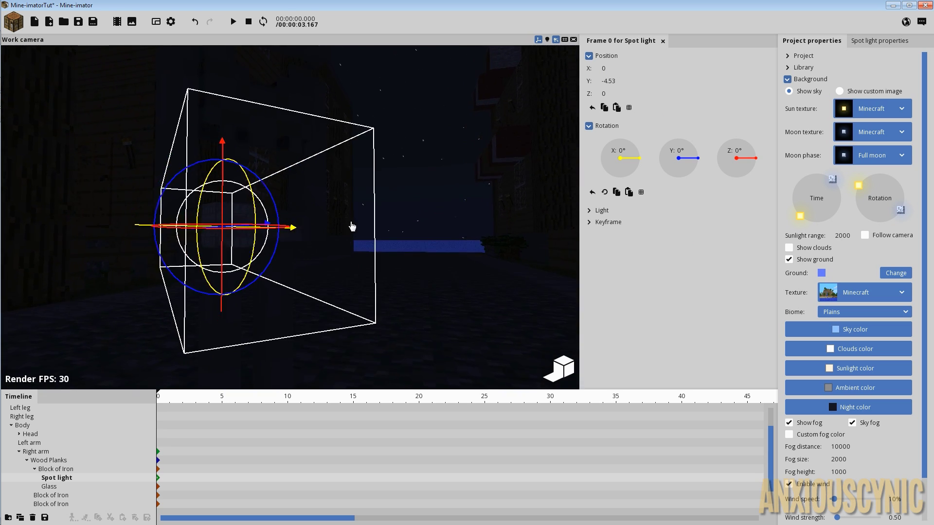
left_click_drag(352, 227, 268, 239)
right_click_drag(367, 216, 341, 228)
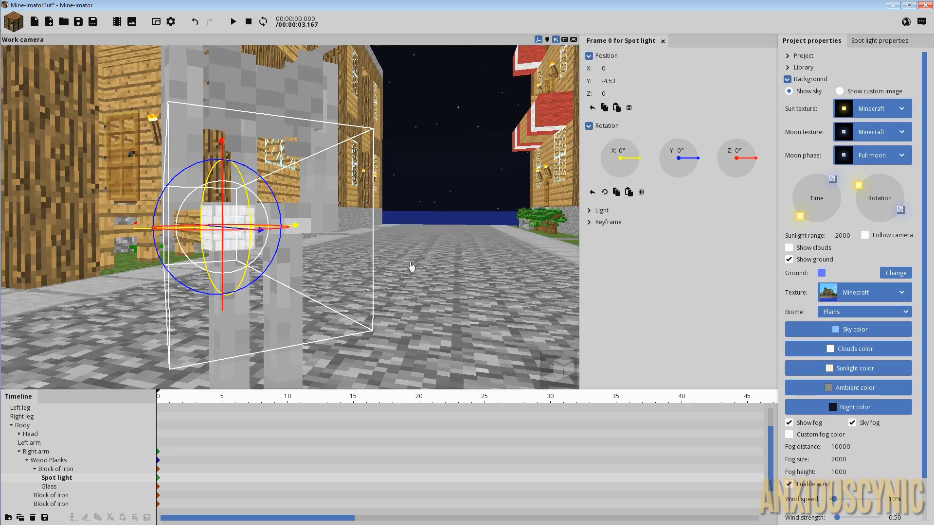
Step: Select the glass block in the flashlight's front and expand its color settings
left_click_drag(412, 267, 344, 291)
scroll(331, 280, "up", 3)
left_click_drag(306, 262, 360, 248)
right_click_drag(306, 263, 262, 262)
scroll(406, 234, "up", 3)
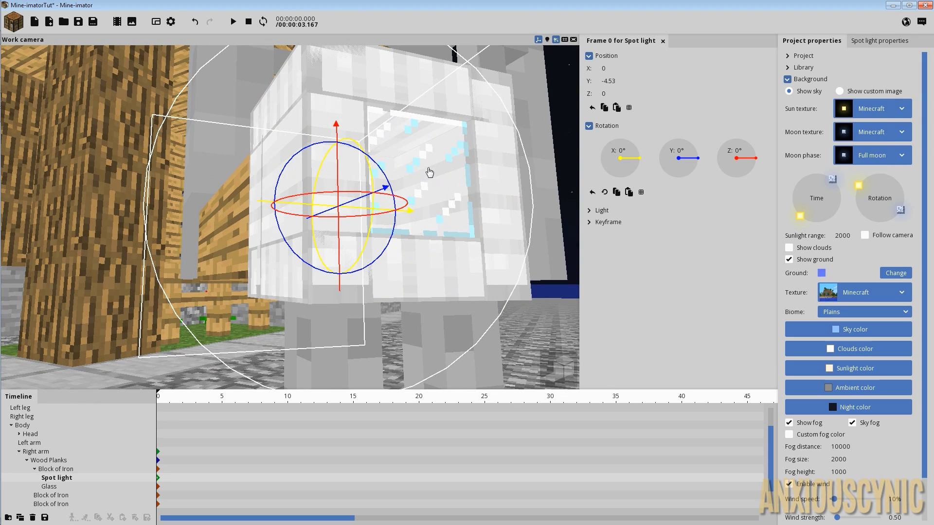
left_click(421, 168)
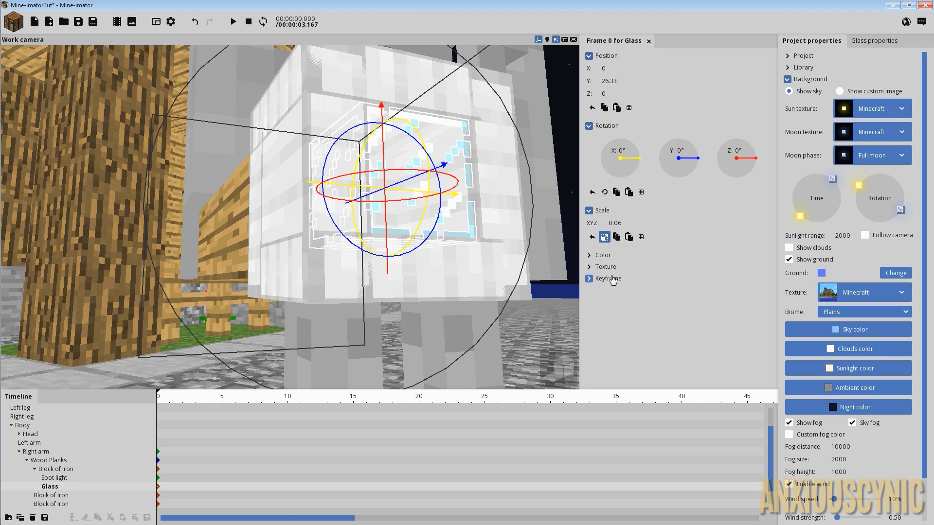
left_click(603, 255)
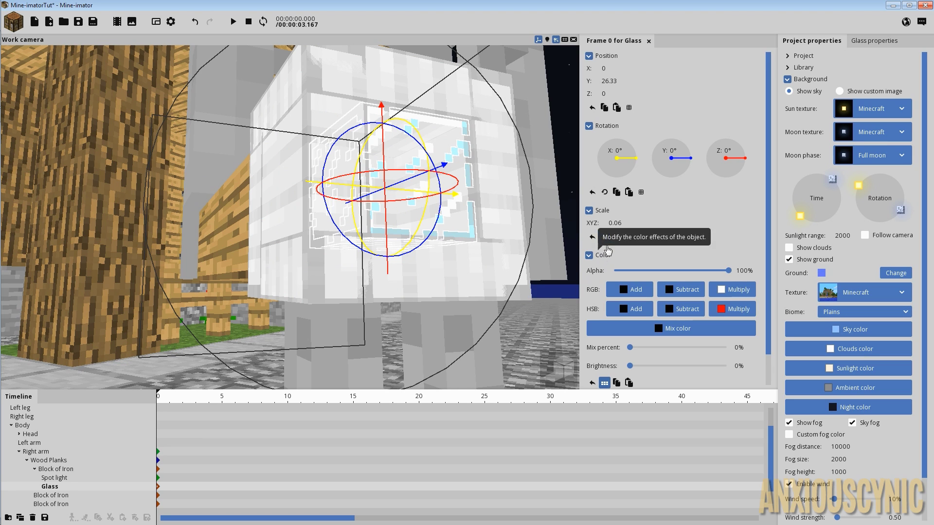
scroll(767, 235, "down", 2)
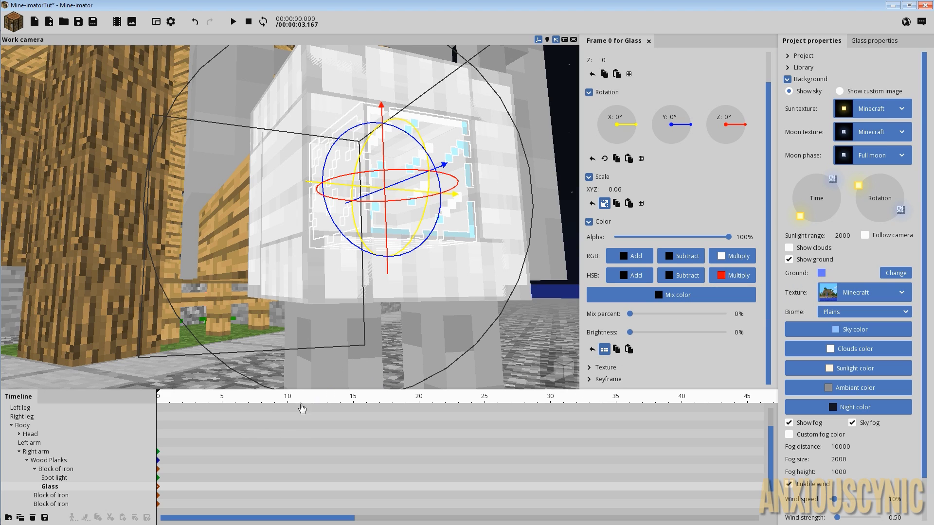
Step: Add keyframes at frame 5 for both the glass and the spot light
left_click_drag(197, 405, 222, 404)
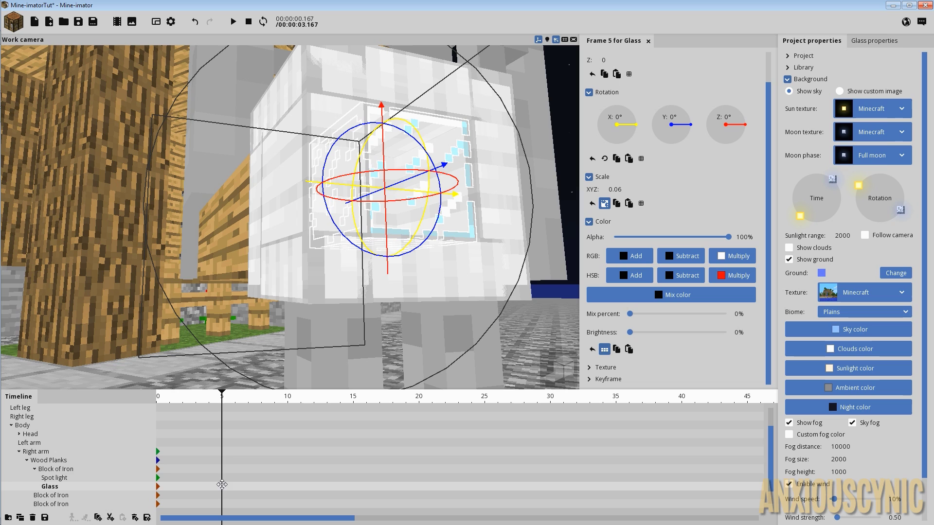
left_click(223, 481)
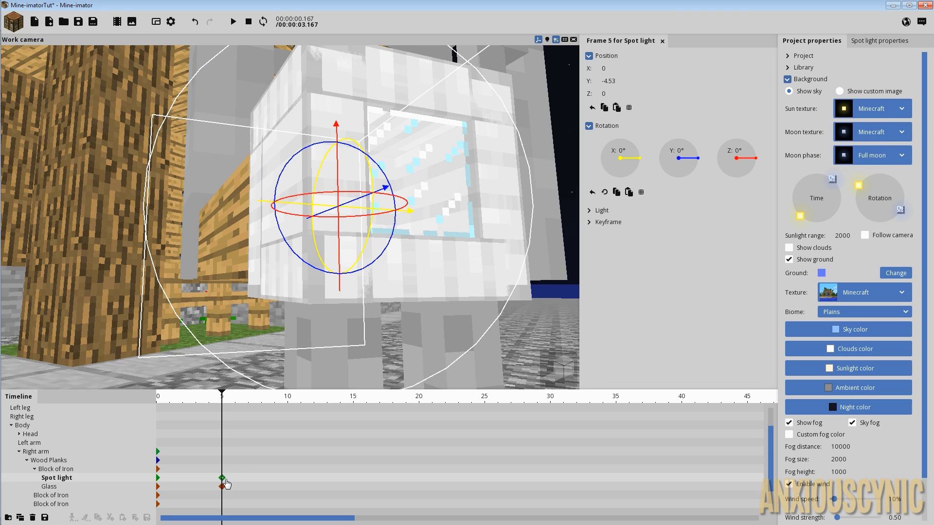
left_click(221, 487)
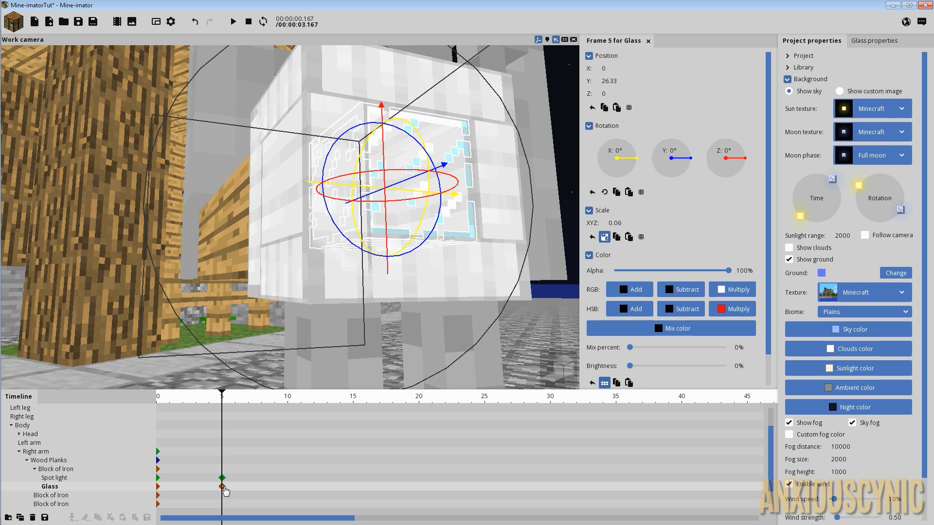
Step: Make the spot light invisible in its frame 0 keyframe
left_click(158, 478)
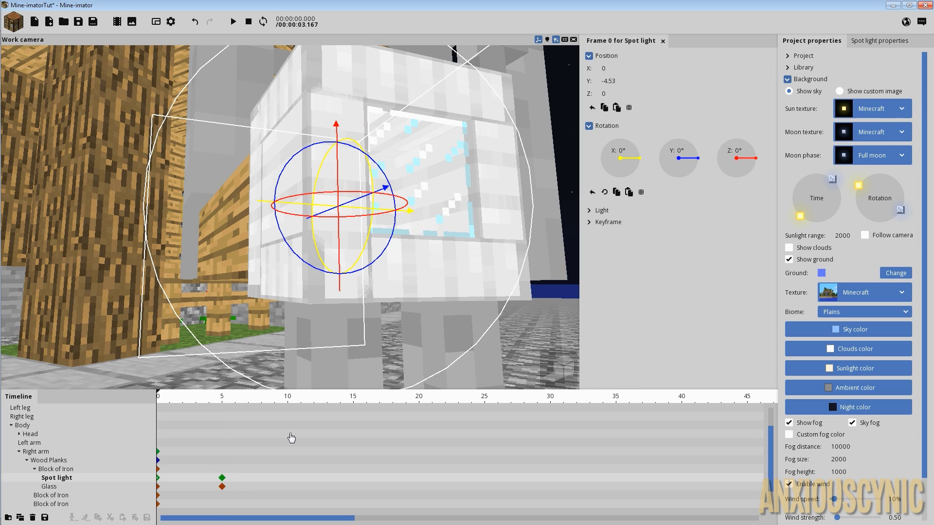
left_click(594, 222)
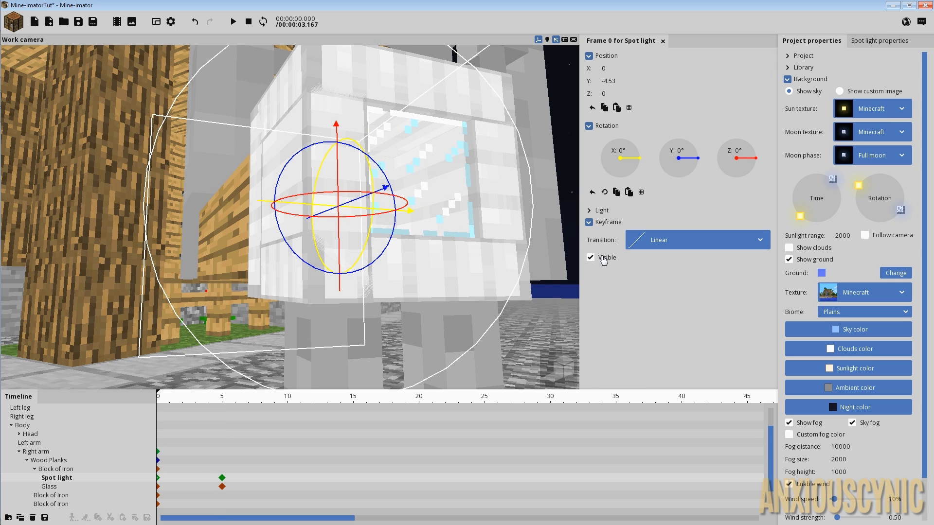
left_click(603, 259)
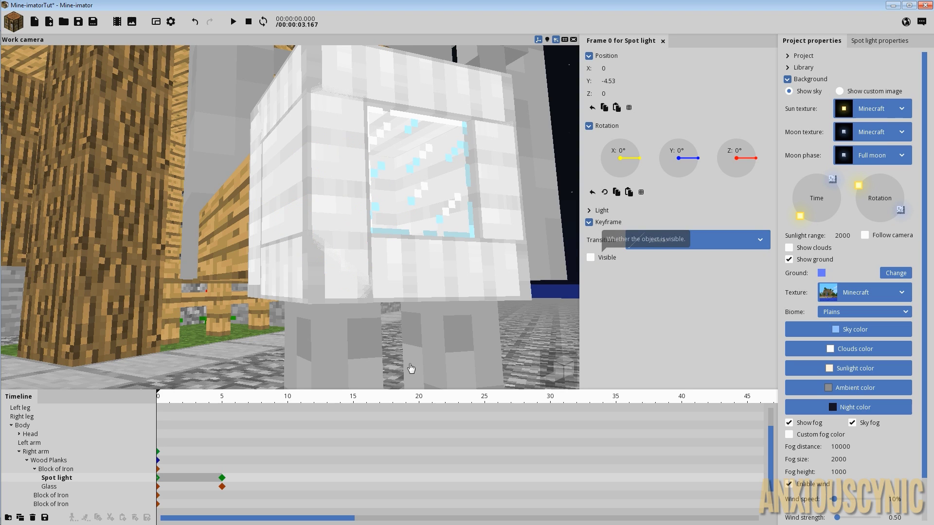
Step: Set the transition of the glass's frame 0 keyframe to Instant
left_click(158, 487)
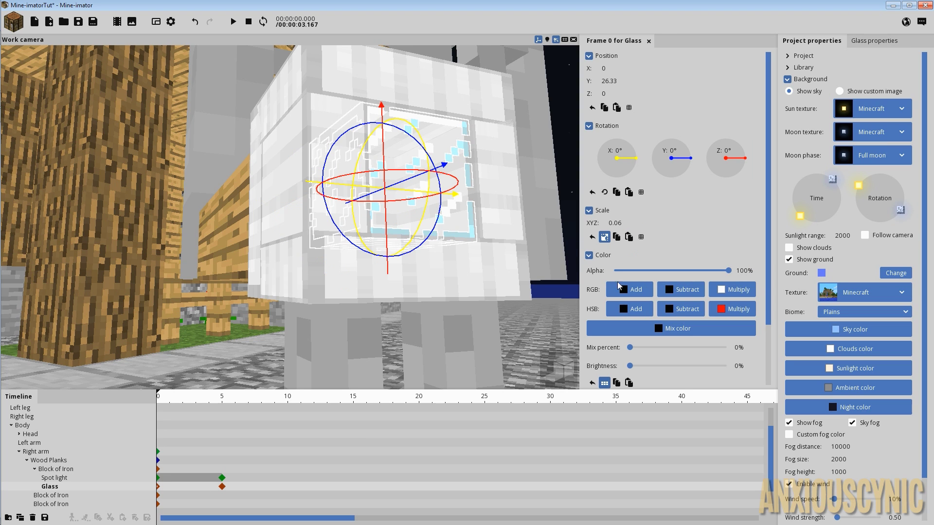
scroll(769, 216, "down", 3)
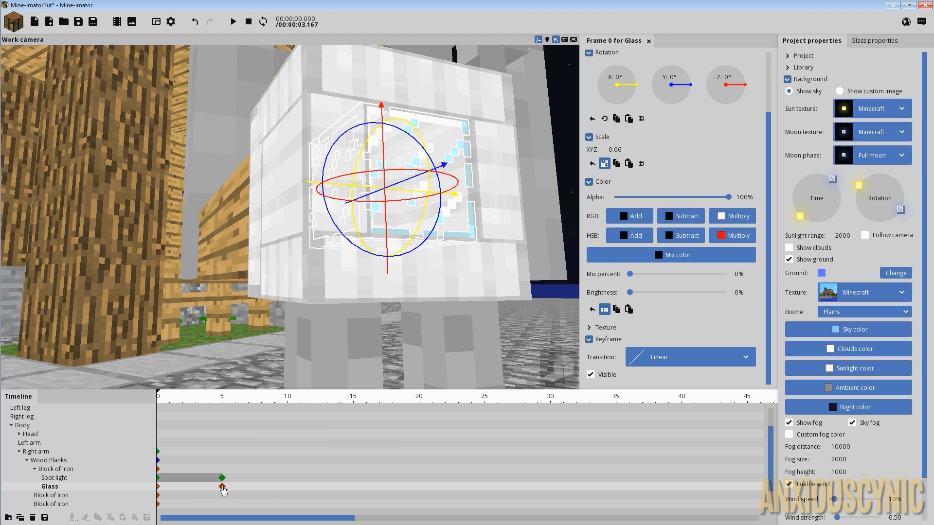
left_click(222, 487)
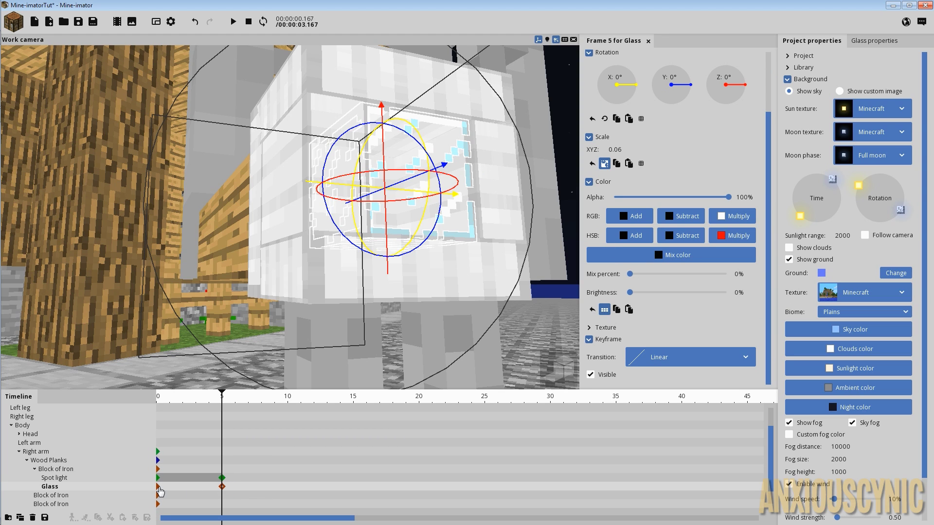
left_click(159, 487)
left_click(661, 359)
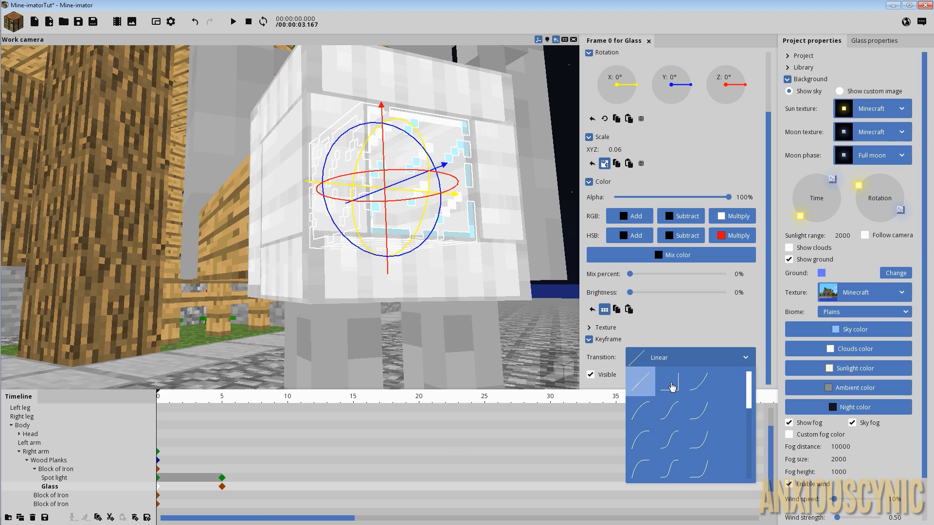
left_click(671, 386)
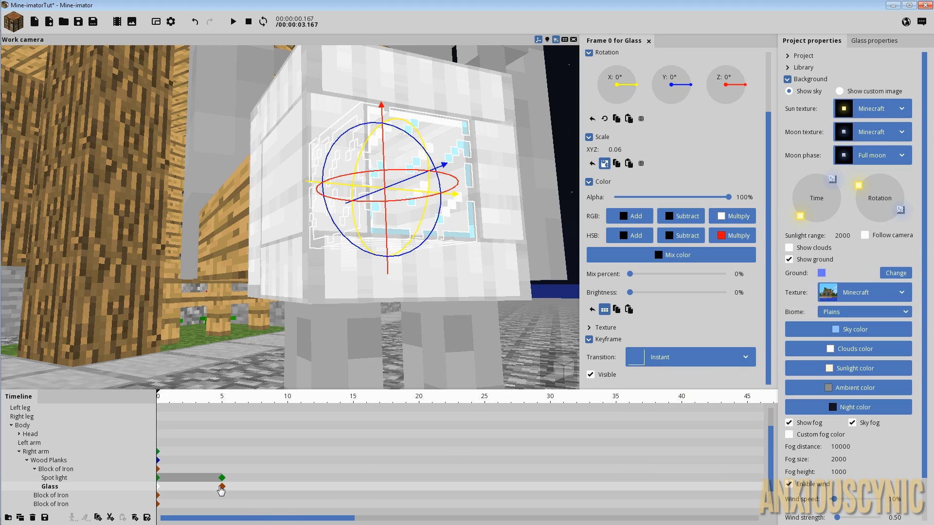
Step: Set the glass's brightness to 80% at frame 5 and turn on the rendered preview
left_click(222, 488)
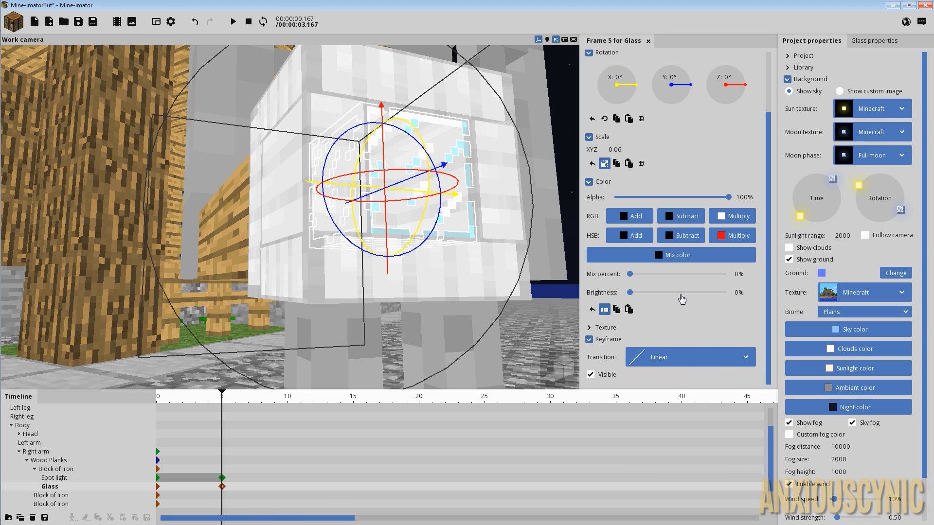
left_click_drag(680, 294, 707, 294)
right_click_drag(479, 238, 507, 244)
left_click(557, 368)
right_click_drag(440, 210, 296, 339)
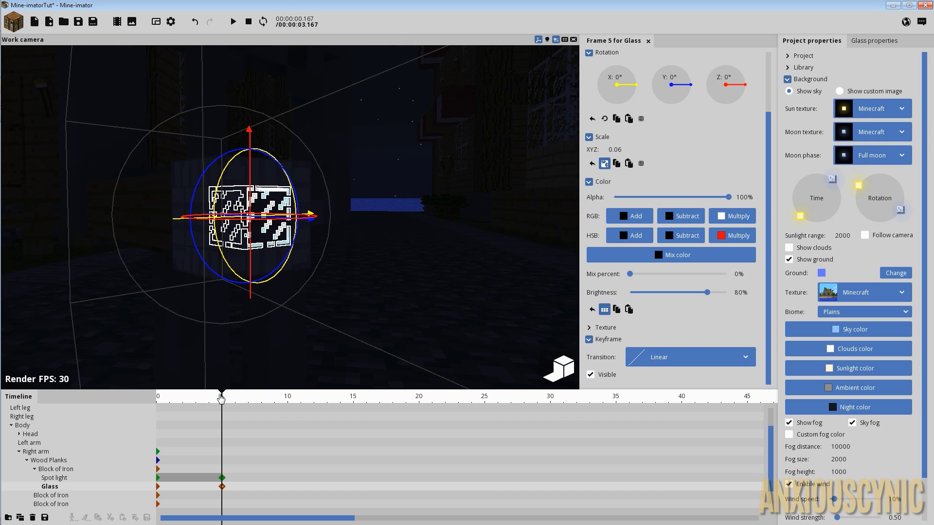
Step: Deselect the glass and scrub the timeline from frame 0 to frame 6 to check the flashlight switching on
left_click_drag(221, 399, 154, 413)
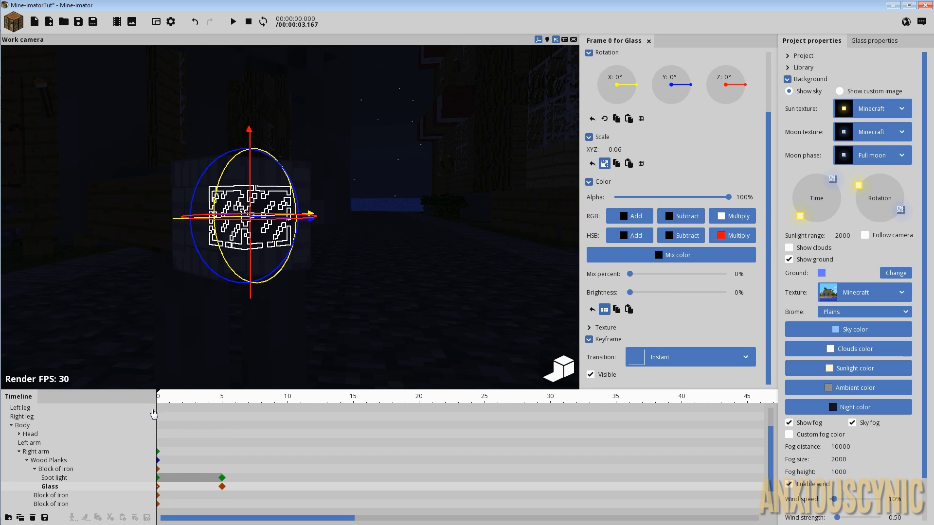
mouse_move(435, 207)
left_mouse_down()
mouse_move(428, 207)
mouse_move(436, 206)
left_mouse_up()
left_click(435, 207)
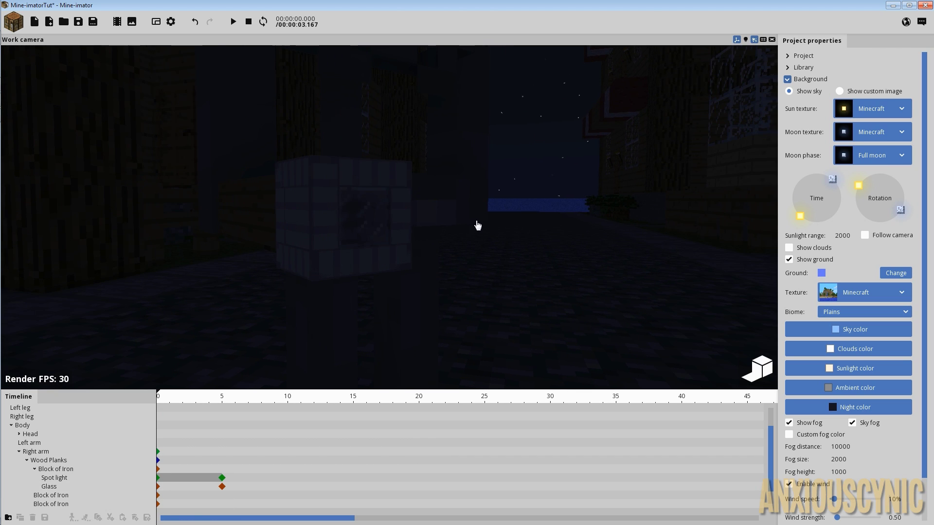
right_click_drag(477, 225, 473, 236)
left_click_drag(191, 402, 235, 412)
left_click_drag(489, 236, 449, 243)
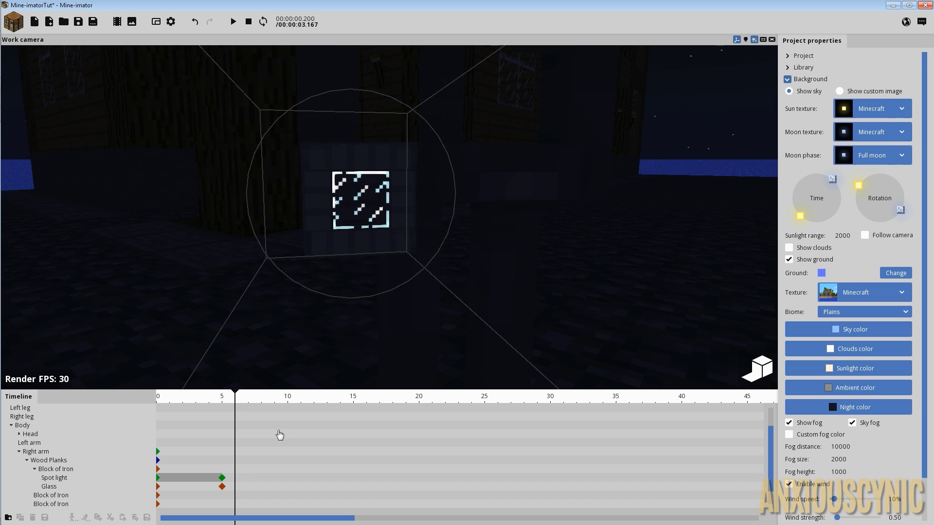
Step: Select both glass keyframes at frames 0 and 5 and set their mix color to a pale warm yellow
left_click(222, 488)
left_click_drag(240, 488, 154, 488)
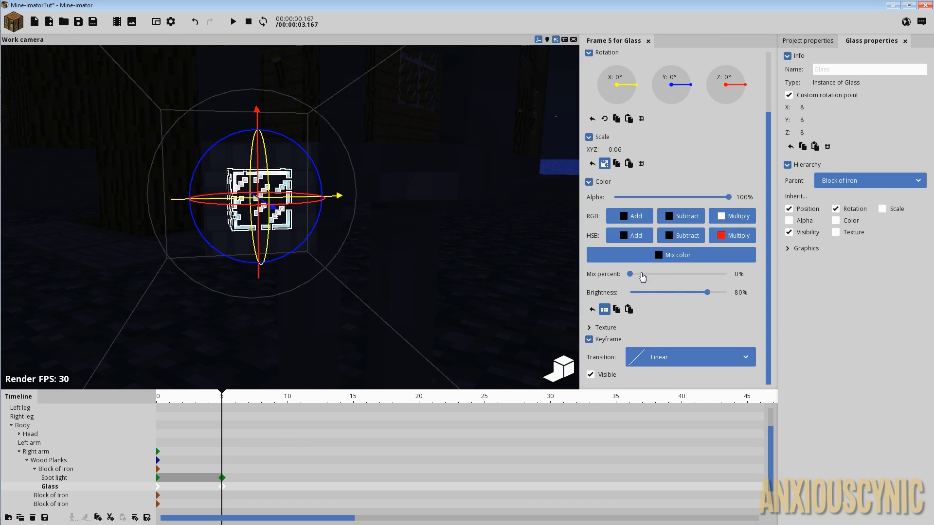
left_click(660, 255)
left_click_drag(486, 249, 483, 297)
mouse_move(432, 247)
left_mouse_down()
mouse_move(431, 209)
mouse_move(399, 200)
left_mouse_up()
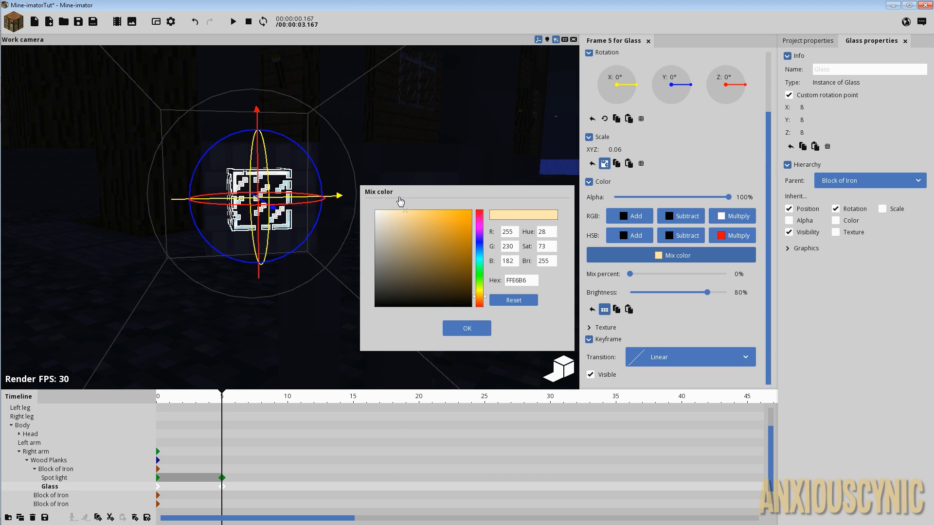
left_click(467, 328)
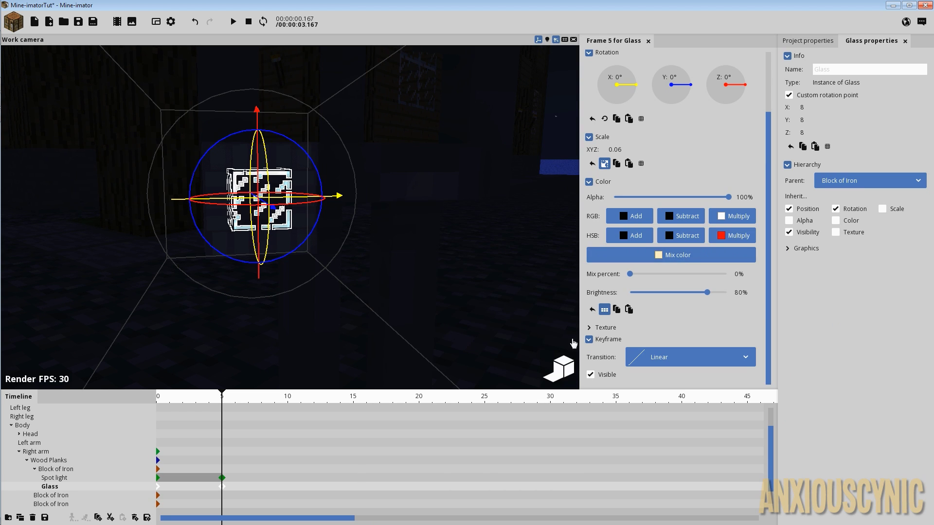
Step: Set the glass keyframes' mix percent to 100%, deselect the glass and inspect the tinted lens up close
left_click_drag(630, 275, 786, 278)
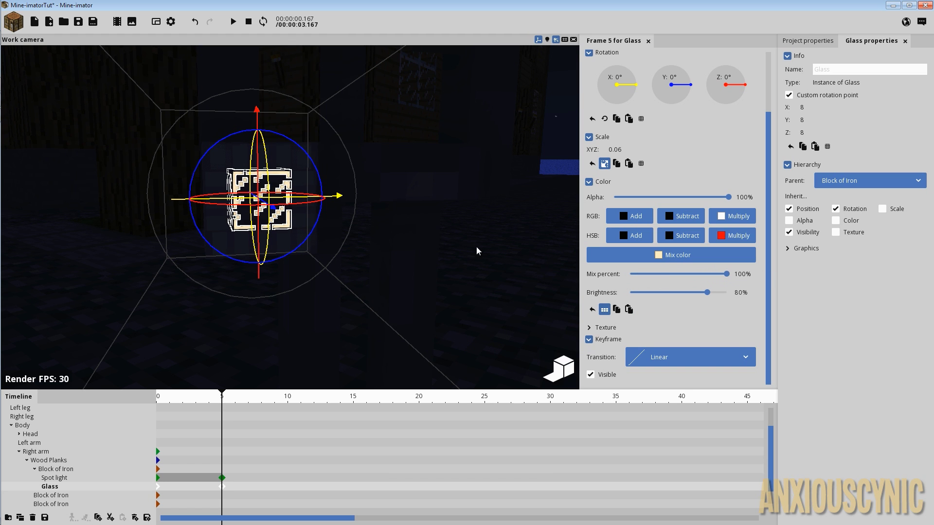
mouse_move(391, 245)
left_mouse_down()
mouse_move(452, 236)
mouse_move(382, 253)
left_mouse_up()
scroll(380, 255, "up", 4)
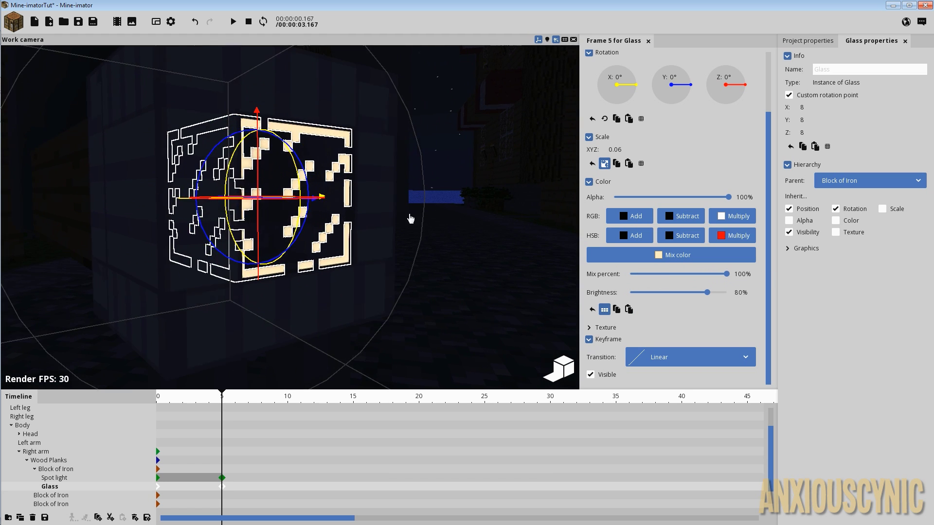
left_click(453, 163)
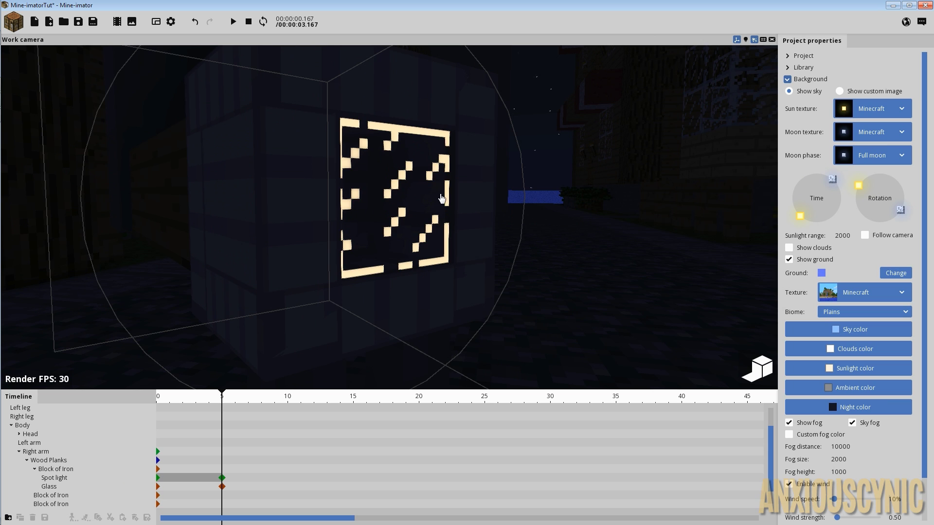
scroll(442, 197, "down", 5)
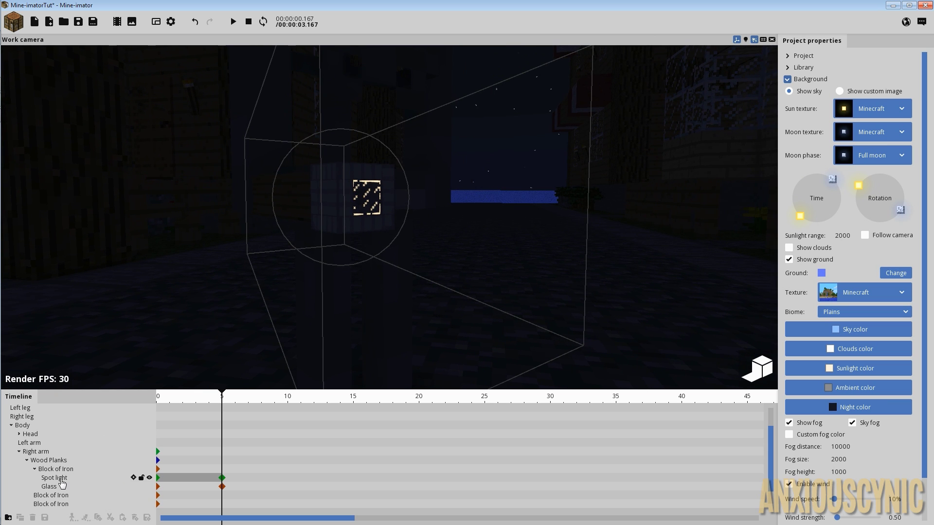
Step: Select both spot light keyframes at frames 0 and 5 and set their light color to FFF8DB
left_click(57, 479)
scroll(407, 248, "down", 2)
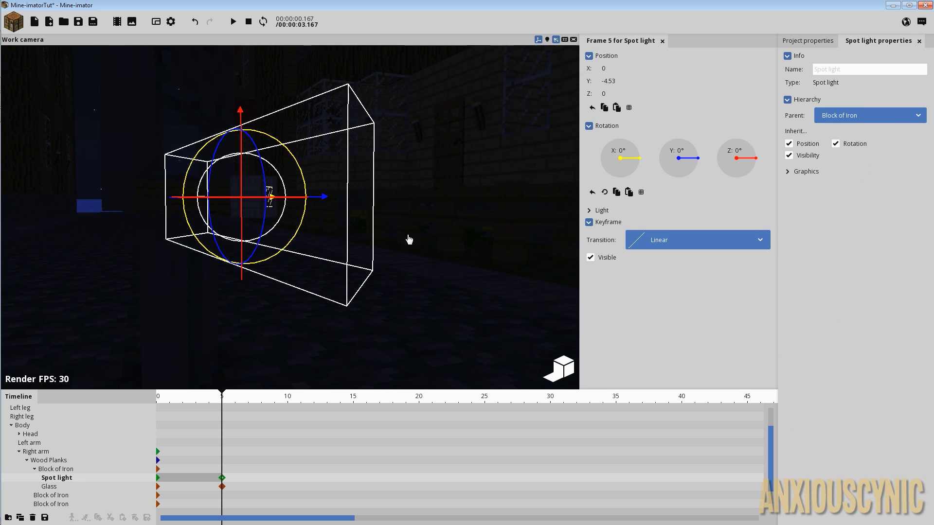
left_click_drag(409, 240, 444, 229)
scroll(444, 229, "down", 2)
right_click_drag(444, 229, 489, 242)
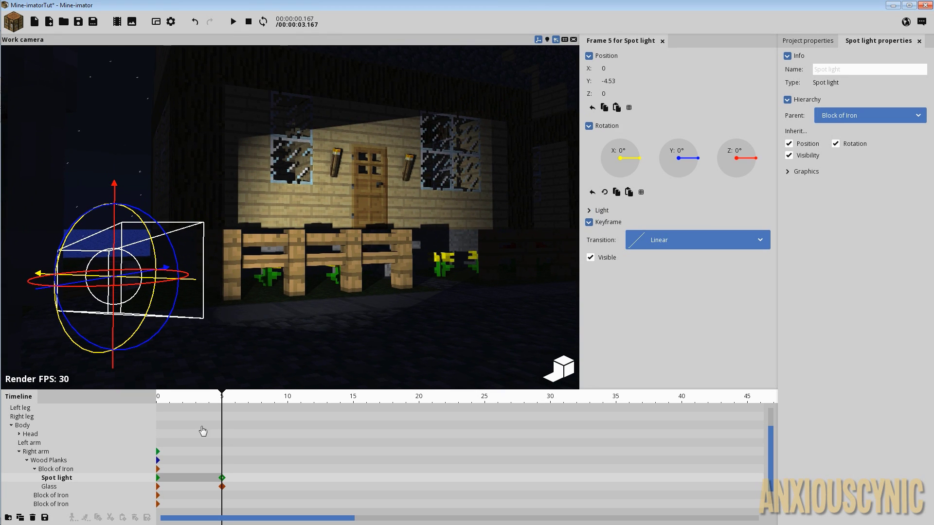
left_click_drag(232, 484, 145, 481)
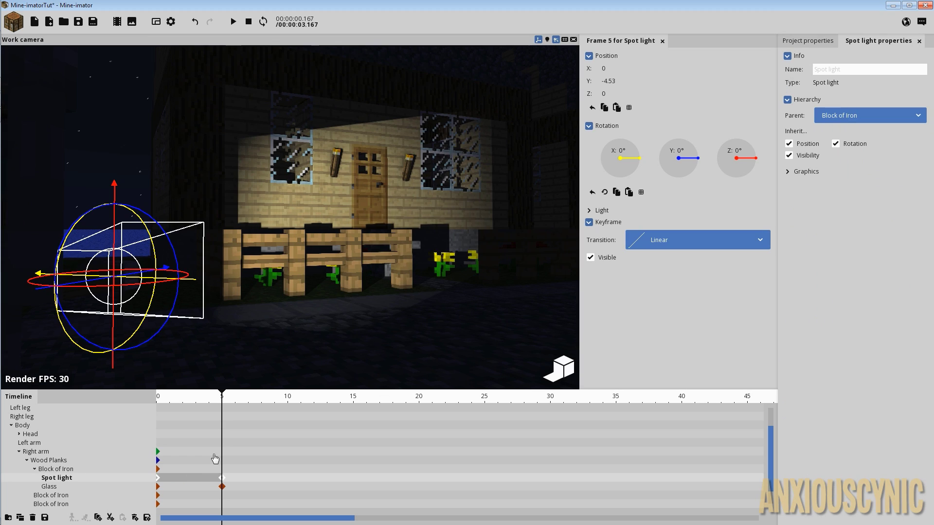
left_click(594, 211)
left_click(687, 227)
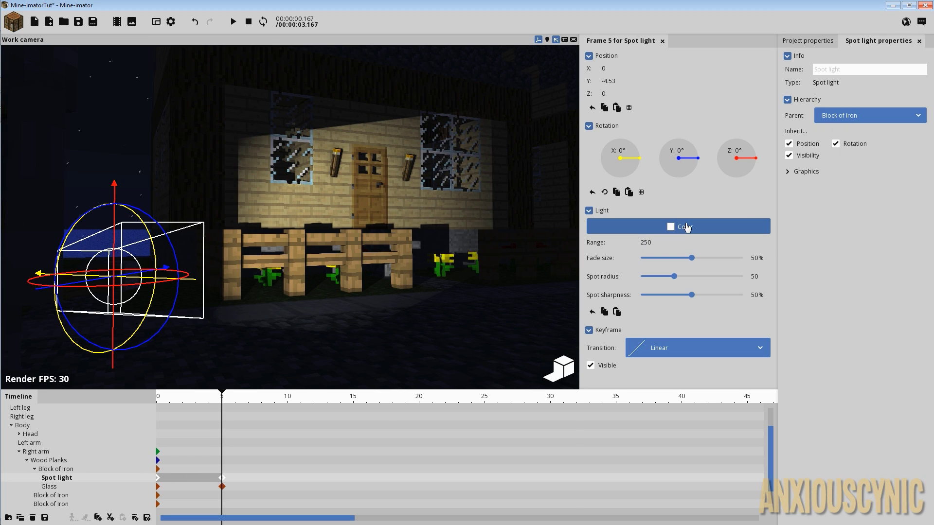
left_click_drag(480, 303, 480, 297)
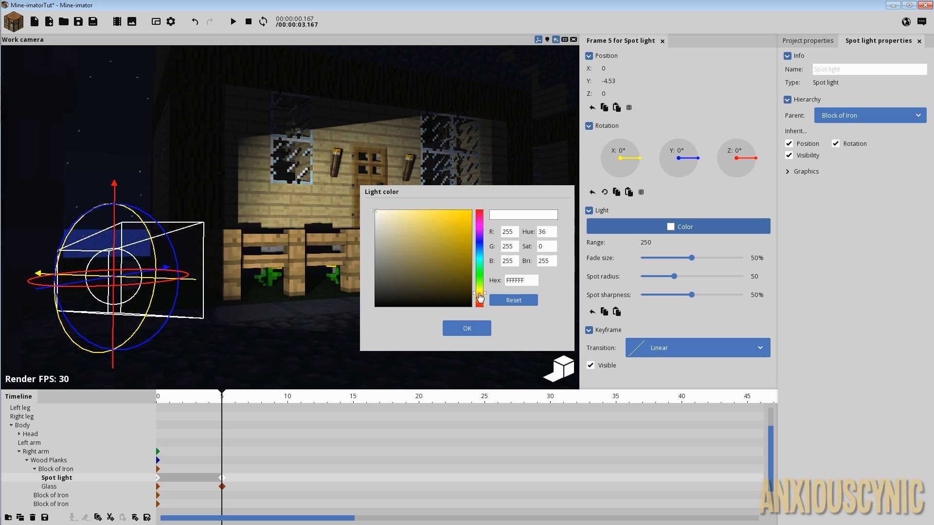
left_click_drag(385, 212, 394, 212)
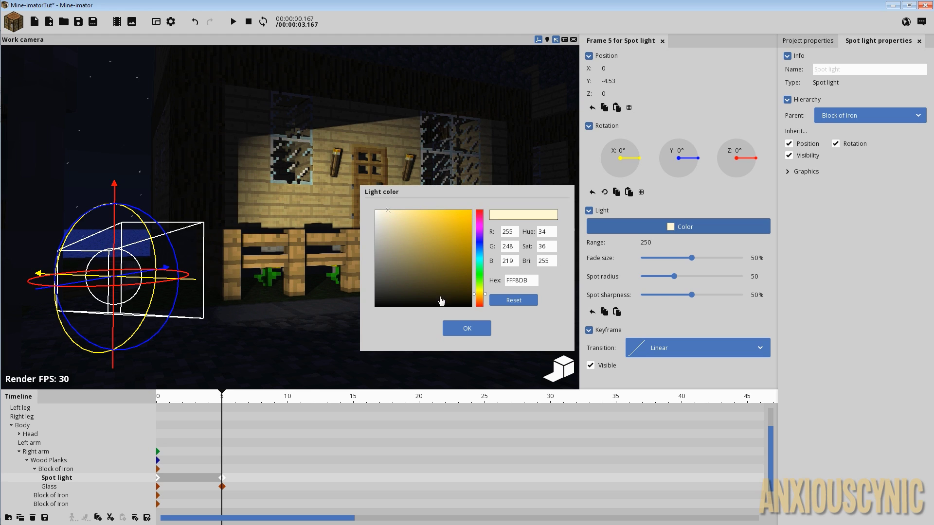
left_click(468, 329)
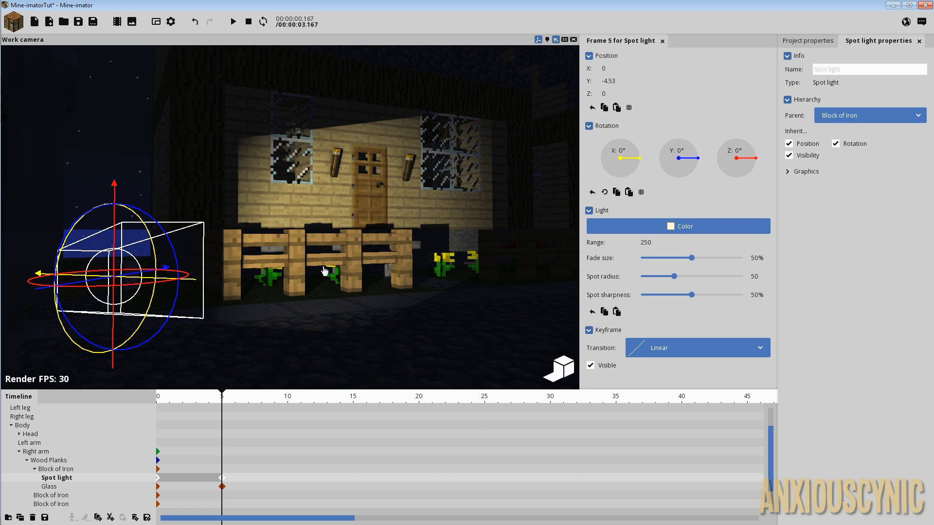
left_click_drag(389, 210, 367, 221)
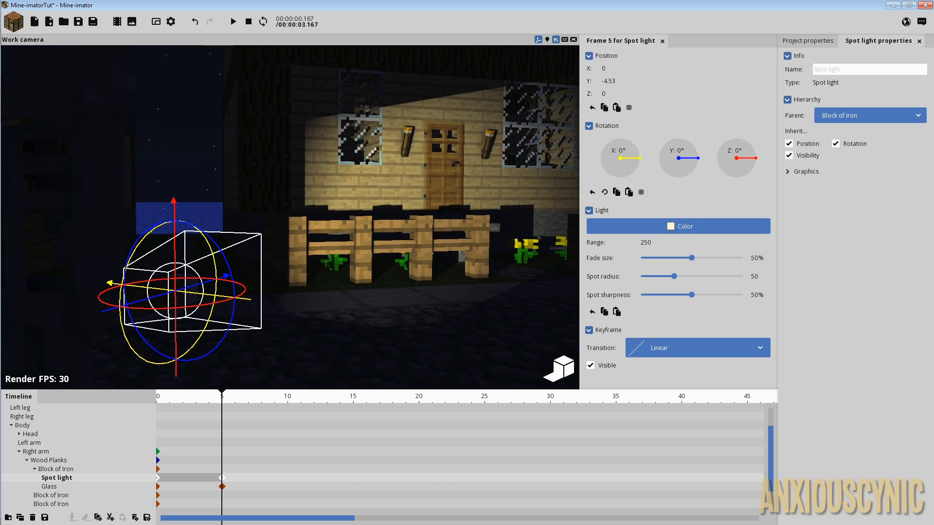
Step: Change the light color of both spot light keyframes to the warmer FFF1D5
left_click(643, 229)
left_click_drag(481, 253, 482, 327)
mouse_move(453, 220)
left_mouse_down()
mouse_move(497, 198)
mouse_move(438, 228)
left_mouse_up()
left_click_drag(444, 180, 432, 183)
right_click_drag(296, 231, 370, 231)
left_click(468, 327)
left_click(374, 244)
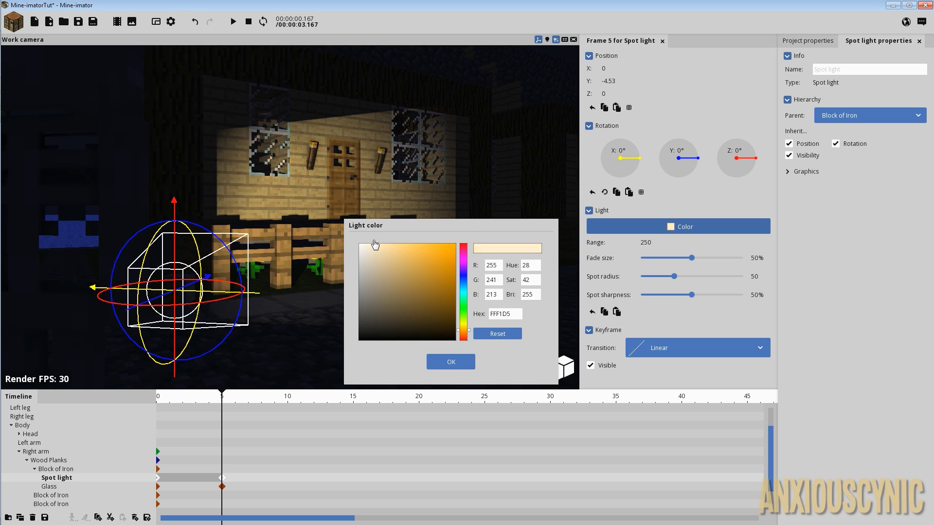
left_click(450, 361)
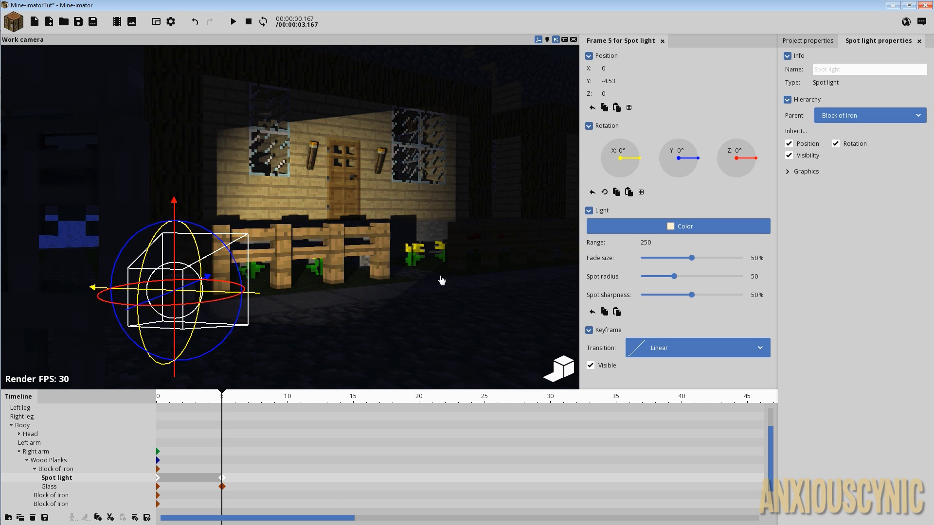
Step: Set the fade size of both spot light keyframes to 70% and check the beam on the house
right_click_drag(422, 263, 387, 257)
right_click_drag(395, 219, 386, 236)
left_click_drag(675, 259, 712, 258)
right_click_drag(423, 244, 445, 232)
left_click_drag(448, 229, 474, 239)
right_click_drag(375, 218, 331, 253)
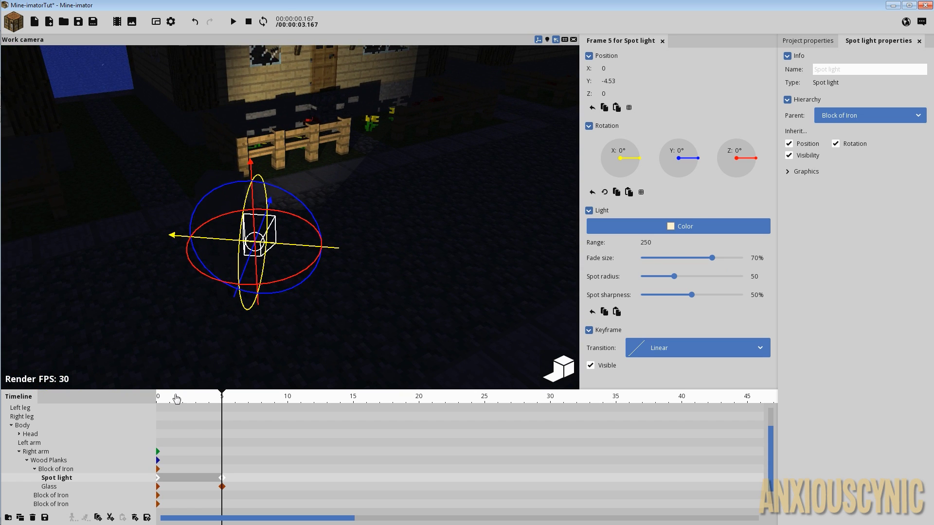
Step: Rotate the skeleton's right arm to about -52.62° on the Z axis at frame 5, aiming the flashlight down the street
left_click(37, 451)
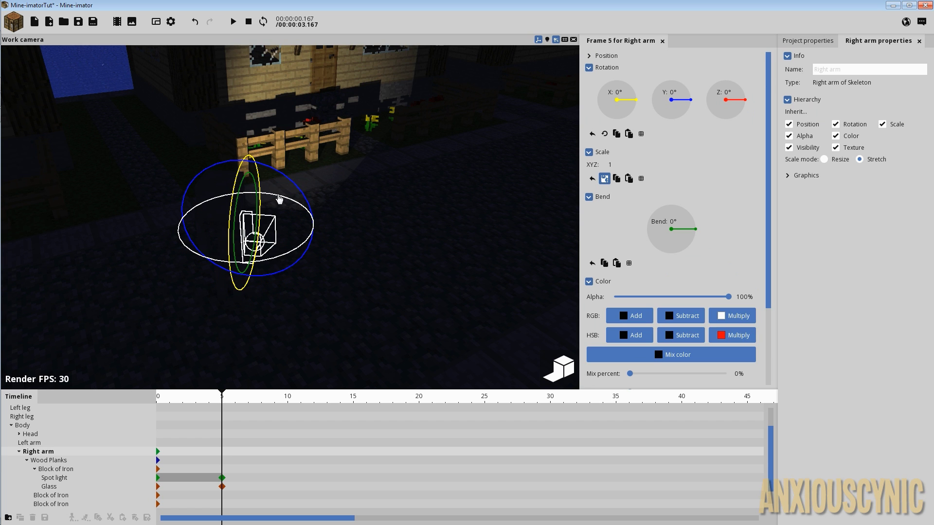
left_click_drag(279, 198, 315, 241)
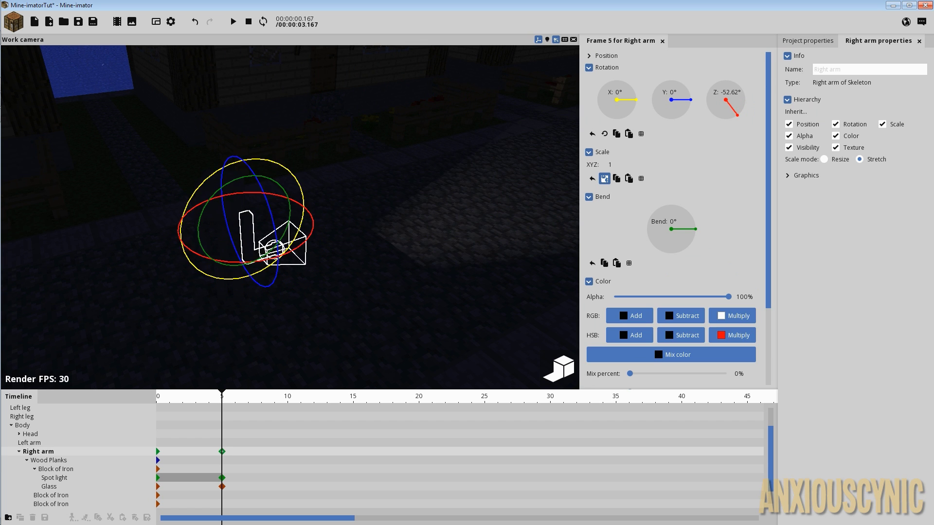
right_click_drag(315, 241, 280, 223)
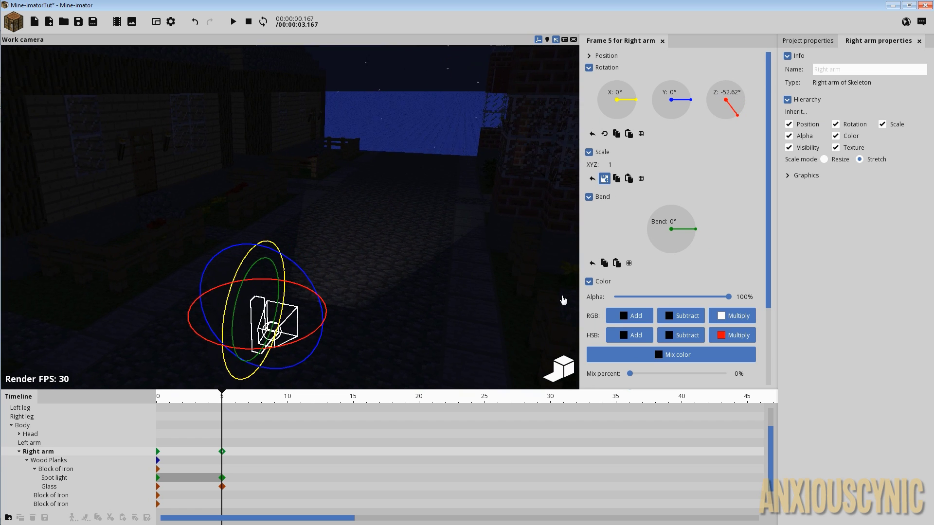
Step: Set the spot light's fade size to 17% at frame 5 and check the beam's edge on the street
left_click(56, 479)
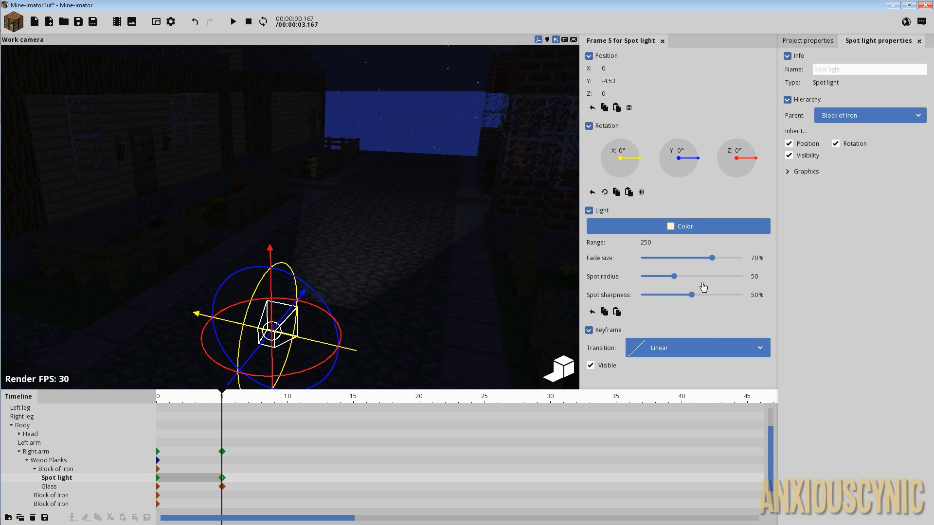
left_click_drag(693, 270, 660, 268)
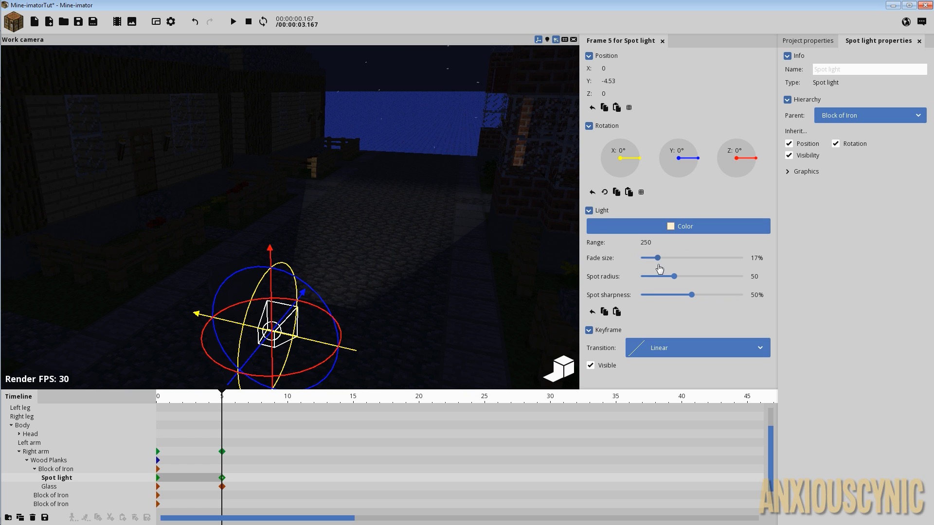
left_click_drag(432, 201, 421, 208)
scroll(421, 208, "up", 3)
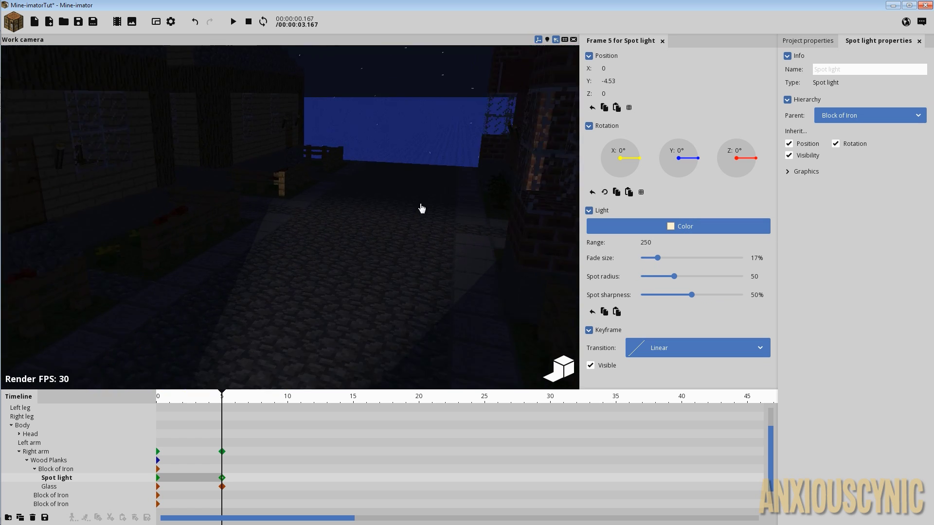
right_click_drag(427, 208, 428, 208)
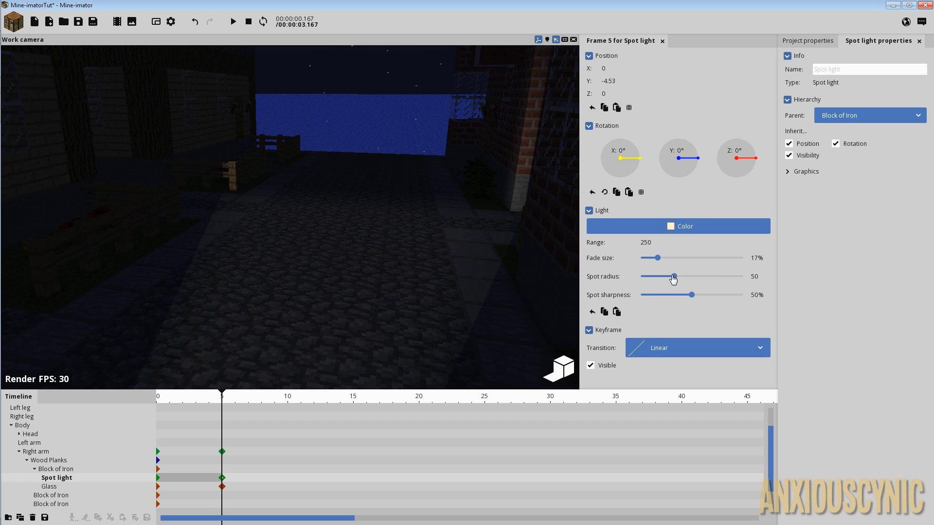
Step: Try widening the spot light's radius up to 150 at frame 5, and restore it to 50
mouse_move(672, 278)
left_mouse_down()
mouse_move(643, 277)
mouse_move(697, 278)
mouse_move(679, 276)
left_mouse_up()
right_click_drag(444, 265, 370, 227)
left_click_drag(687, 281, 781, 280)
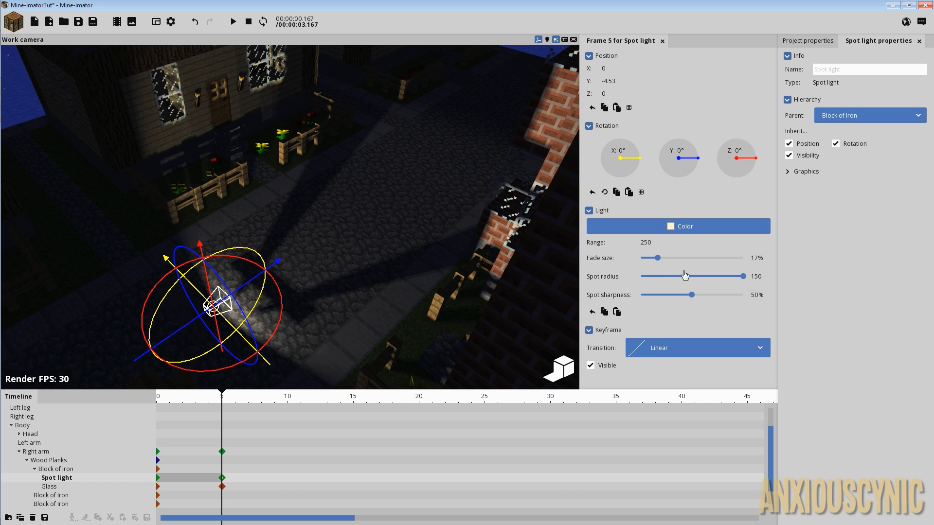
mouse_move(685, 275)
left_mouse_down()
mouse_move(696, 277)
mouse_move(674, 280)
left_mouse_up()
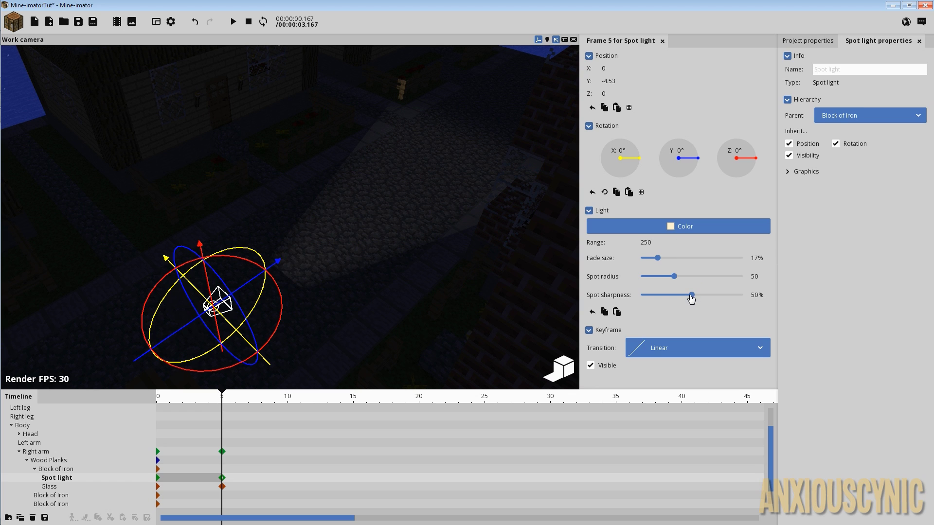
Step: Try a spot sharpness of 64% for the spot light at frame 5, and restore it to 50%
left_click_drag(687, 300, 709, 304)
mouse_move(496, 258)
right_mouse_down()
mouse_move(494, 275)
mouse_move(483, 265)
mouse_move(496, 263)
mouse_move(486, 265)
right_mouse_up()
key("w")
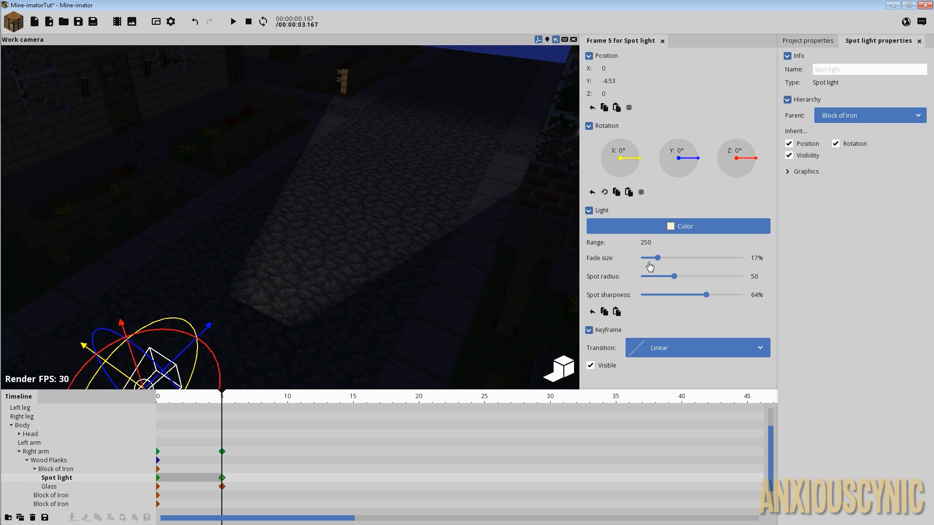
mouse_move(676, 297)
left_mouse_down()
mouse_move(652, 298)
mouse_move(710, 306)
mouse_move(690, 306)
mouse_move(698, 308)
mouse_move(692, 296)
left_mouse_up()
Step: Turn off the rendered preview, enable lights in the work camera view and inspect the flashlight's beam around the skeleton
left_click_drag(420, 256, 377, 281)
left_click_drag(288, 245, 301, 204)
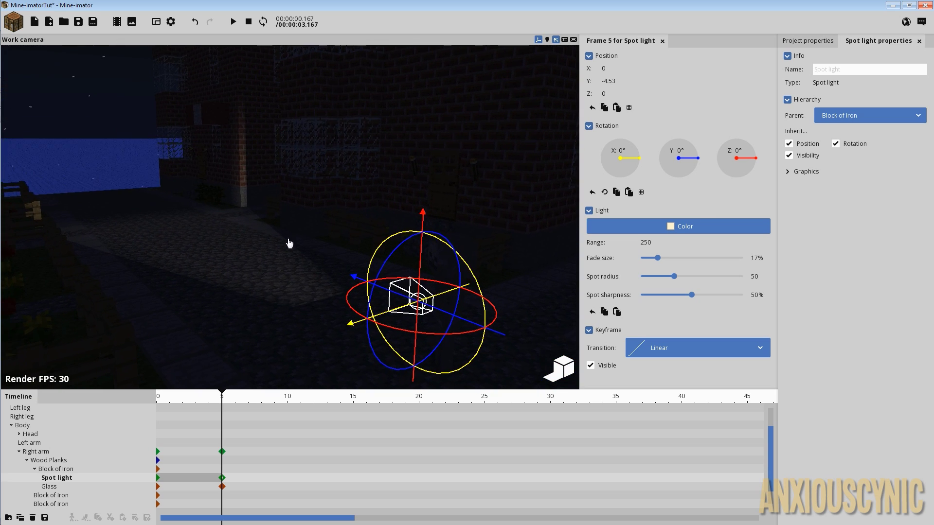
mouse_move(477, 228)
right_mouse_down()
mouse_move(389, 230)
mouse_move(475, 225)
right_mouse_up()
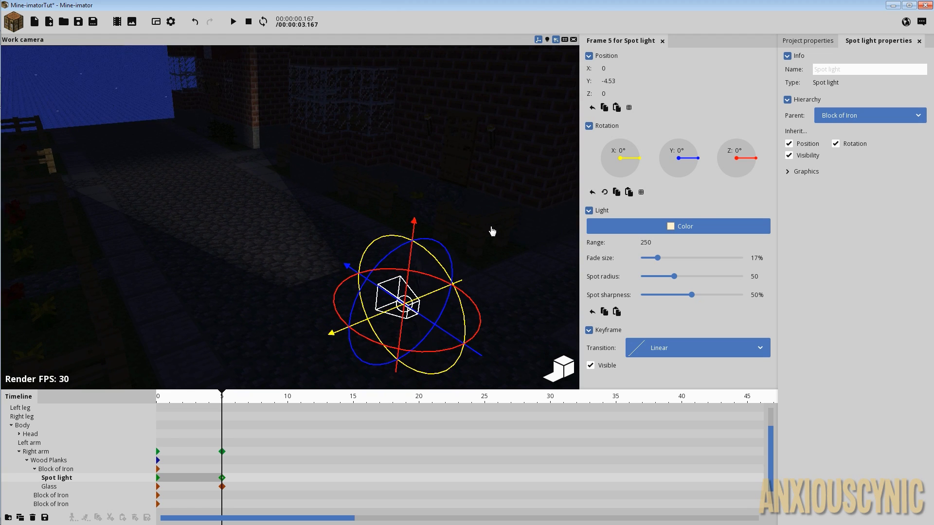
left_click(562, 371)
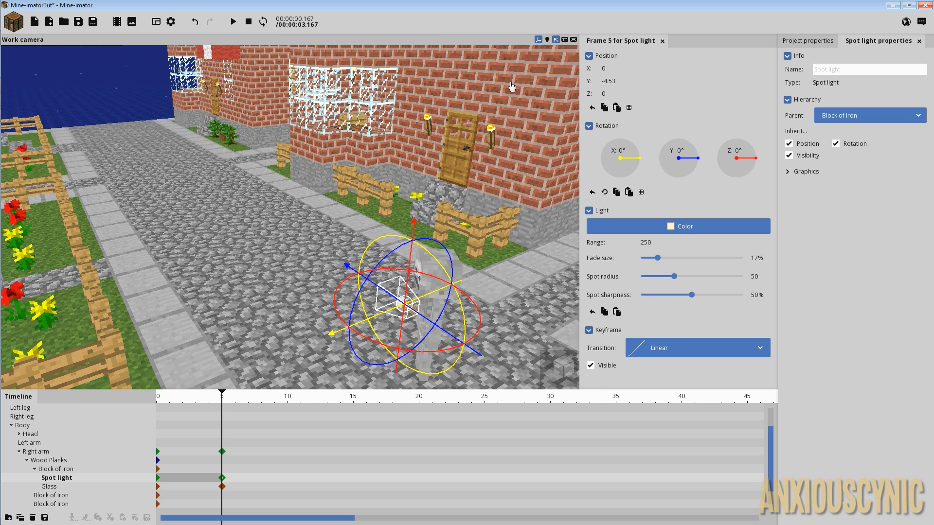
left_click(548, 41)
right_click_drag(485, 130, 466, 128)
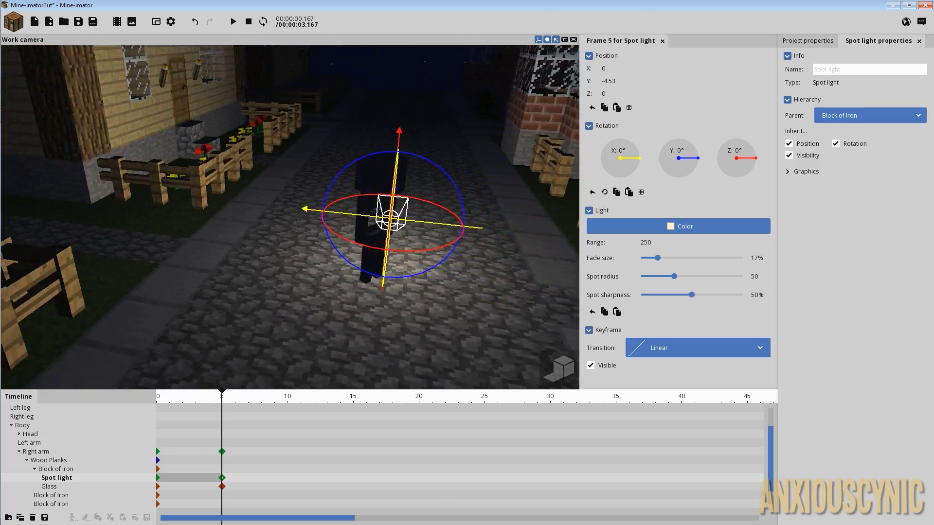
right_click_drag(474, 169, 477, 165)
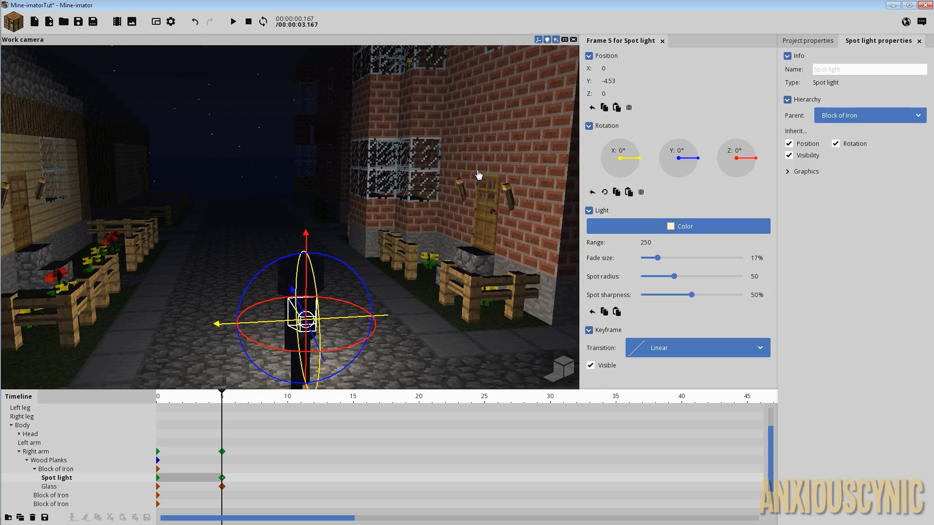
mouse_move(472, 170)
left_mouse_down()
mouse_move(492, 182)
mouse_move(450, 180)
mouse_move(494, 175)
mouse_move(476, 178)
left_mouse_up()
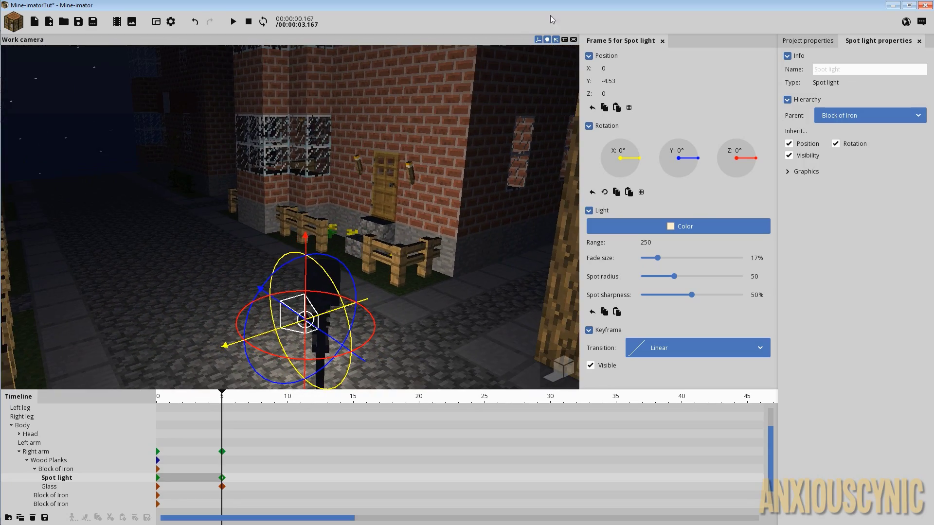
right_click_drag(396, 142, 392, 143)
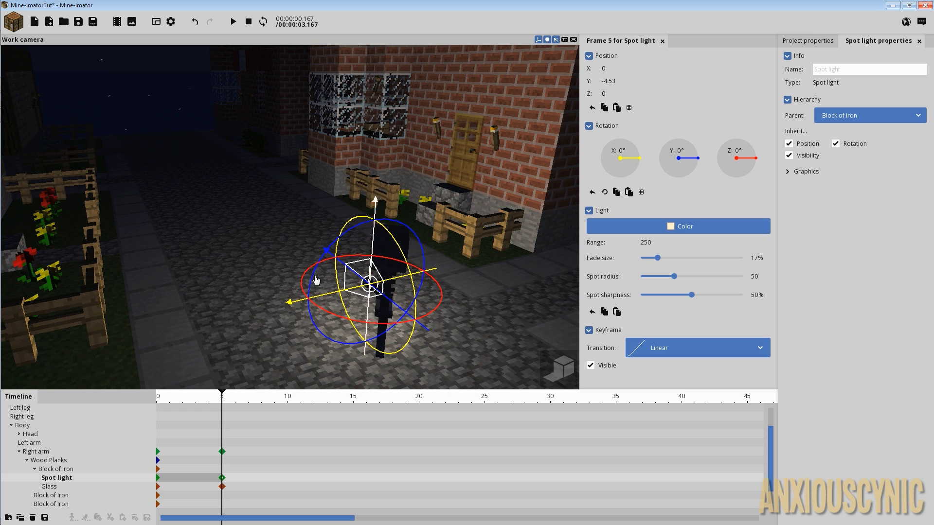
Step: Try a different range for the spot light at frame 5, and restore it to 250
left_click_drag(648, 241, 665, 245)
right_click(649, 242)
right_click_drag(476, 202, 472, 236)
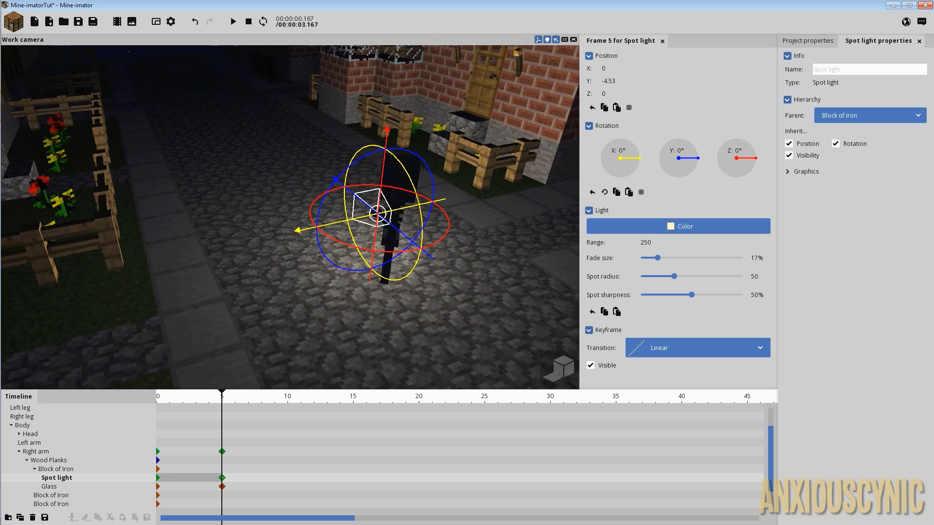
Step: Set the spot light's fade size to 19% at frame 5 and check the lit street around the skeleton
left_click_drag(648, 243, 661, 265)
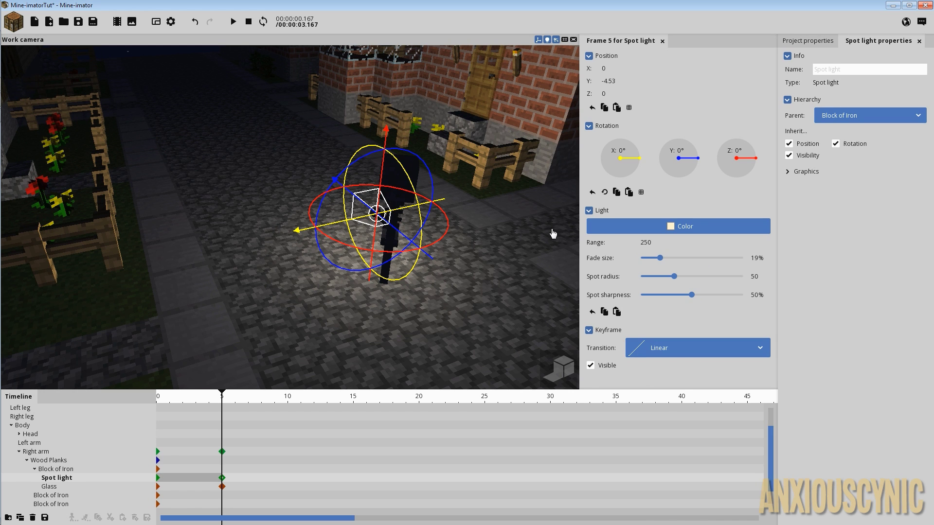
right_click_drag(522, 239, 536, 219)
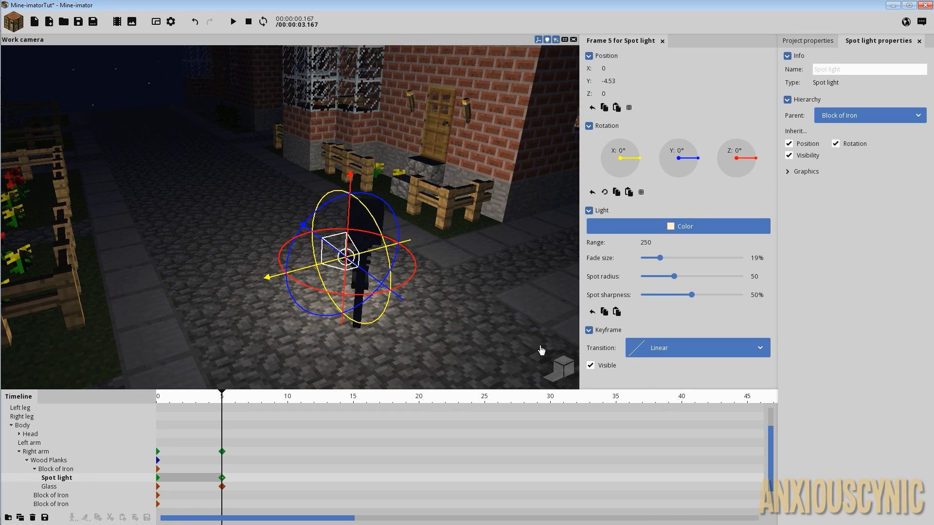
right_click_drag(462, 188, 477, 176)
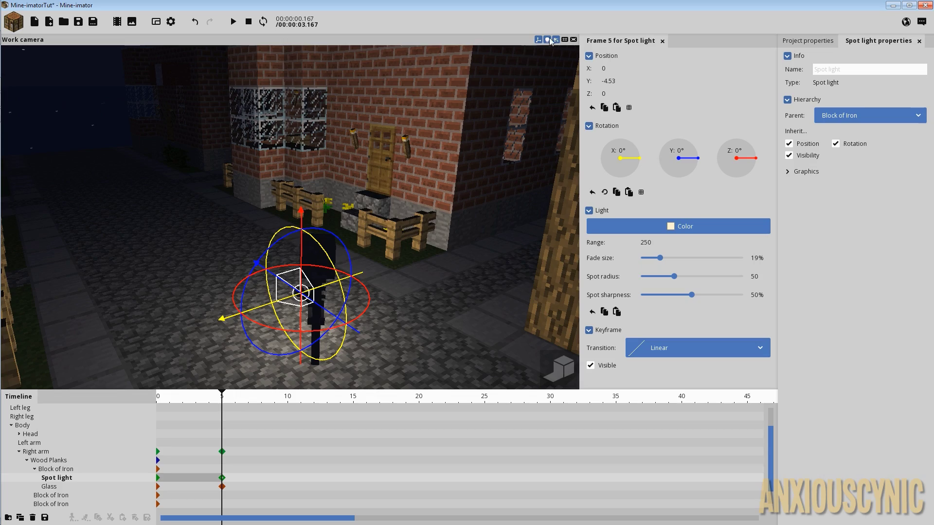
mouse_move(396, 192)
right_mouse_down()
mouse_move(304, 163)
mouse_move(372, 200)
mouse_move(469, 200)
mouse_move(380, 189)
right_mouse_up()
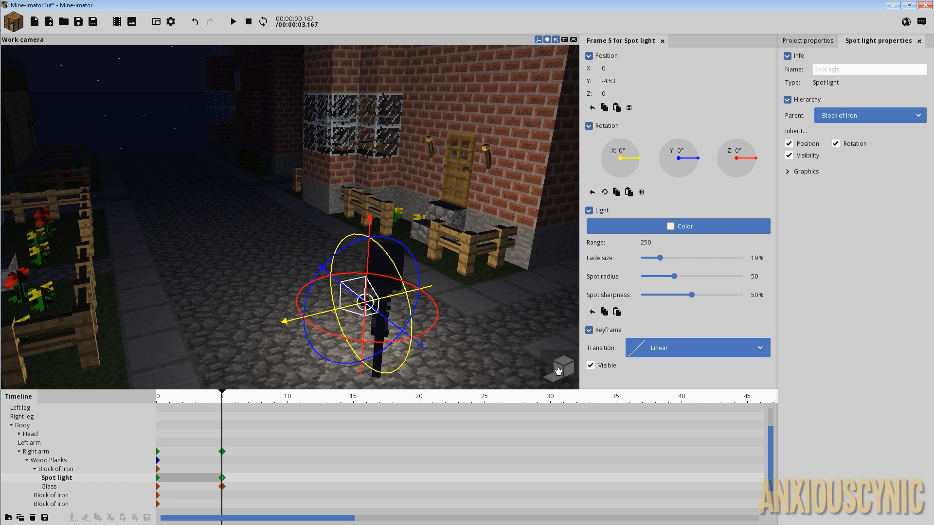
Step: Compare the flashlight's beam with the rendered preview on and off, and leave the preview on
left_click(559, 370)
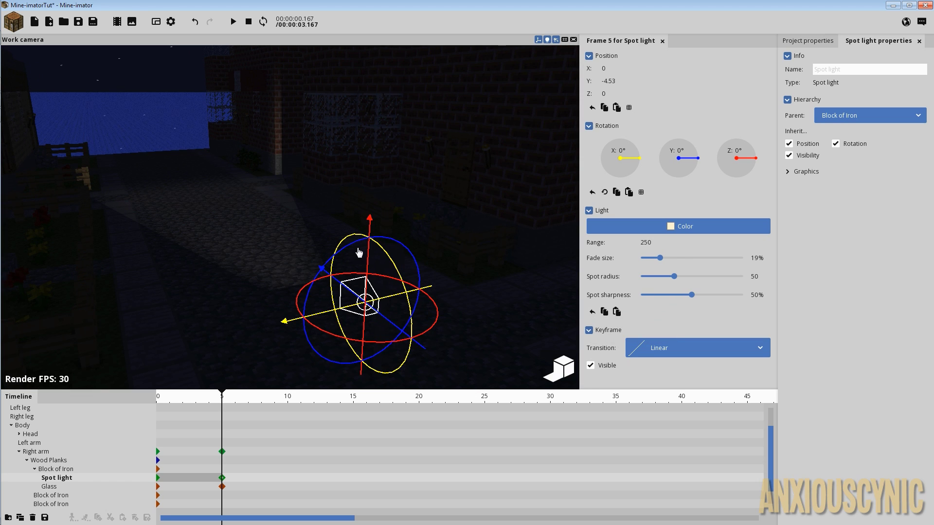
left_click(563, 372)
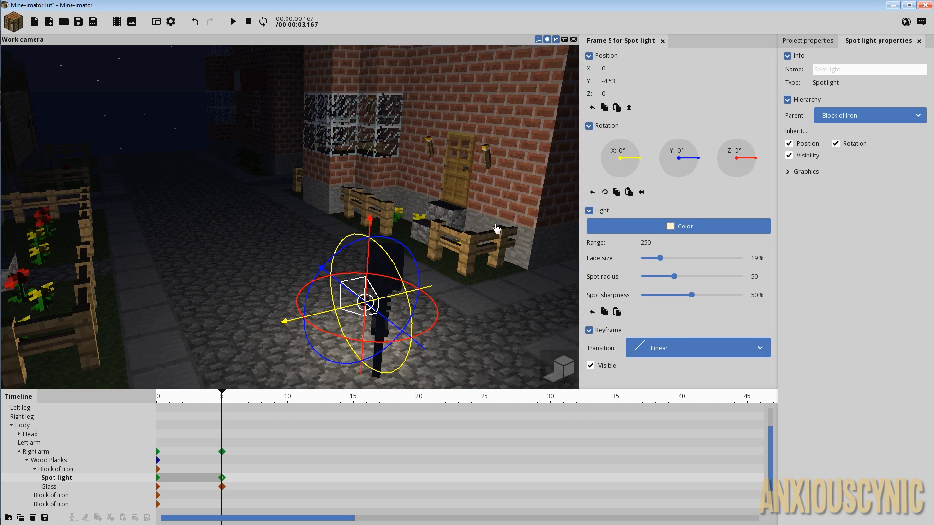
mouse_move(497, 229)
left_mouse_down()
mouse_move(546, 309)
mouse_move(527, 295)
left_mouse_up()
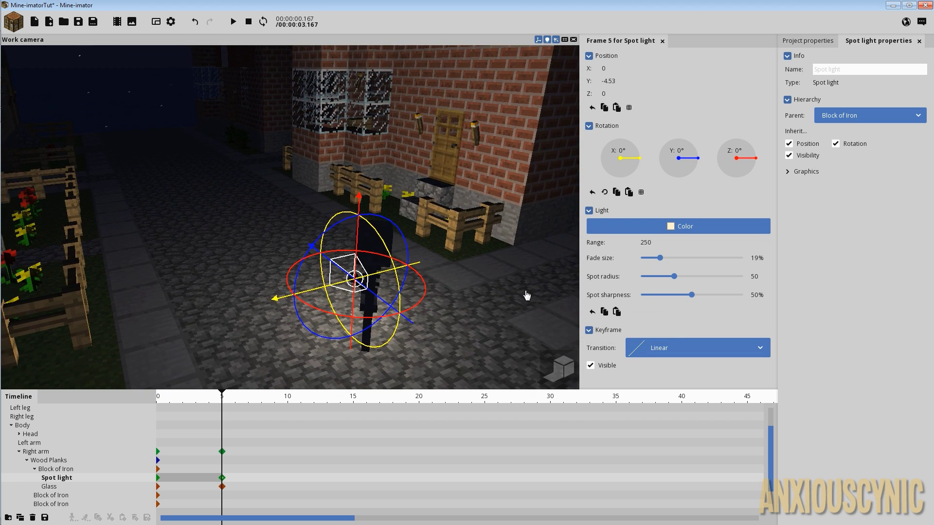
left_click(560, 369)
right_click_drag(494, 217, 508, 222)
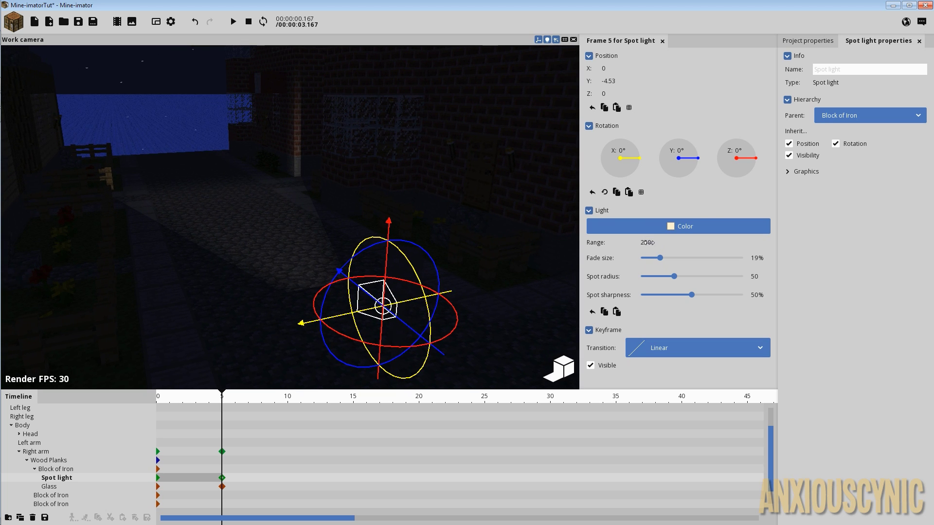
Step: Try extending the spot light's range to 328.74 at frame 5, and restore it to 250
left_click_drag(645, 243, 676, 245)
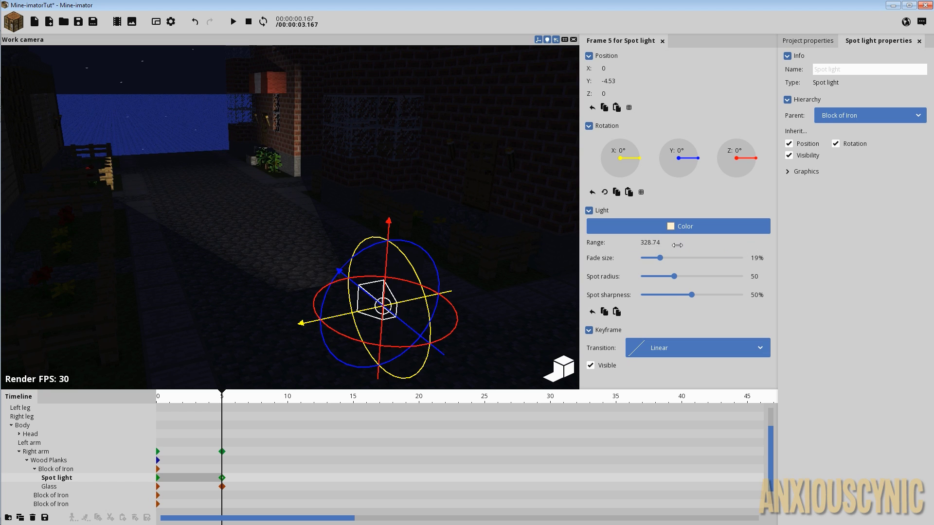
right_click(642, 242)
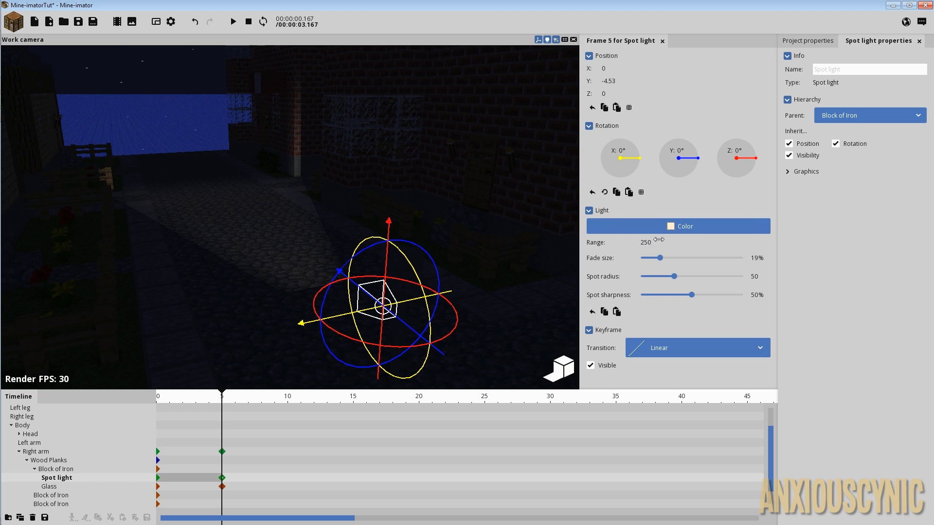
left_click_drag(497, 209, 542, 217)
right_click_drag(500, 202, 491, 202)
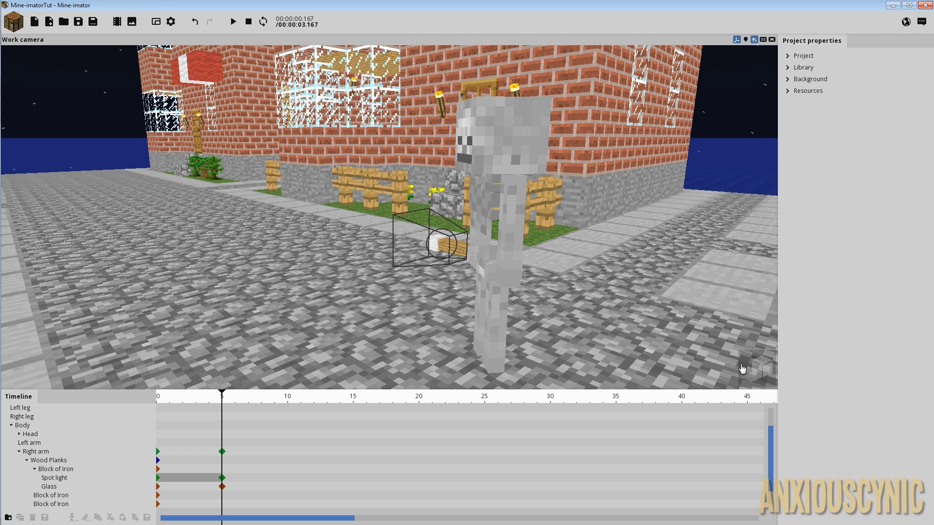
Step: Turn on the rendered preview and inspect the finished flashlight's beam on the street from behind the skeleton
left_click(748, 371)
right_click_drag(632, 246, 613, 231)
left_click_drag(628, 226, 607, 239)
right_click_drag(628, 227, 598, 234)
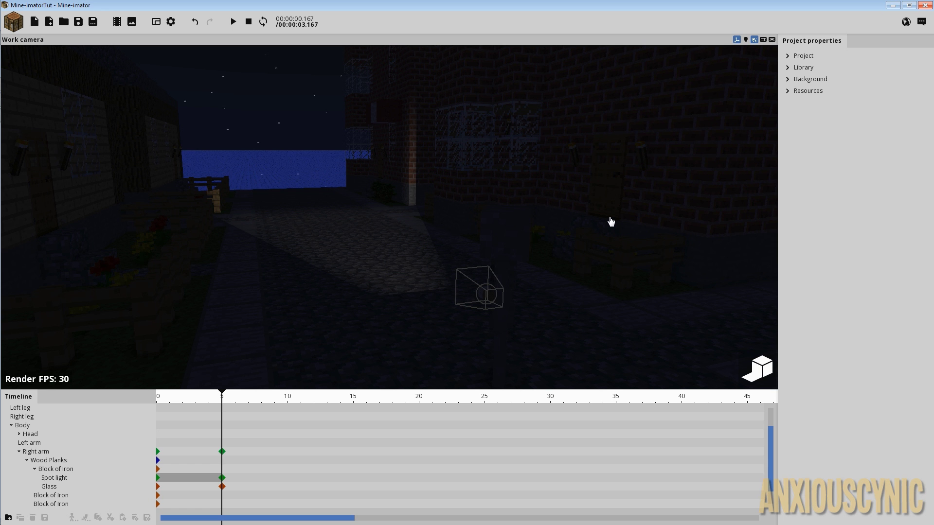
right_click_drag(598, 234, 573, 232)
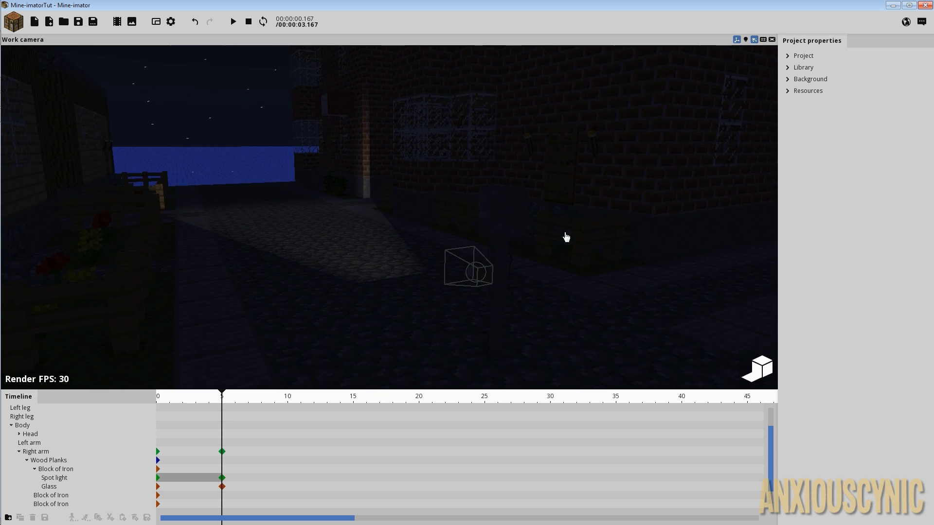